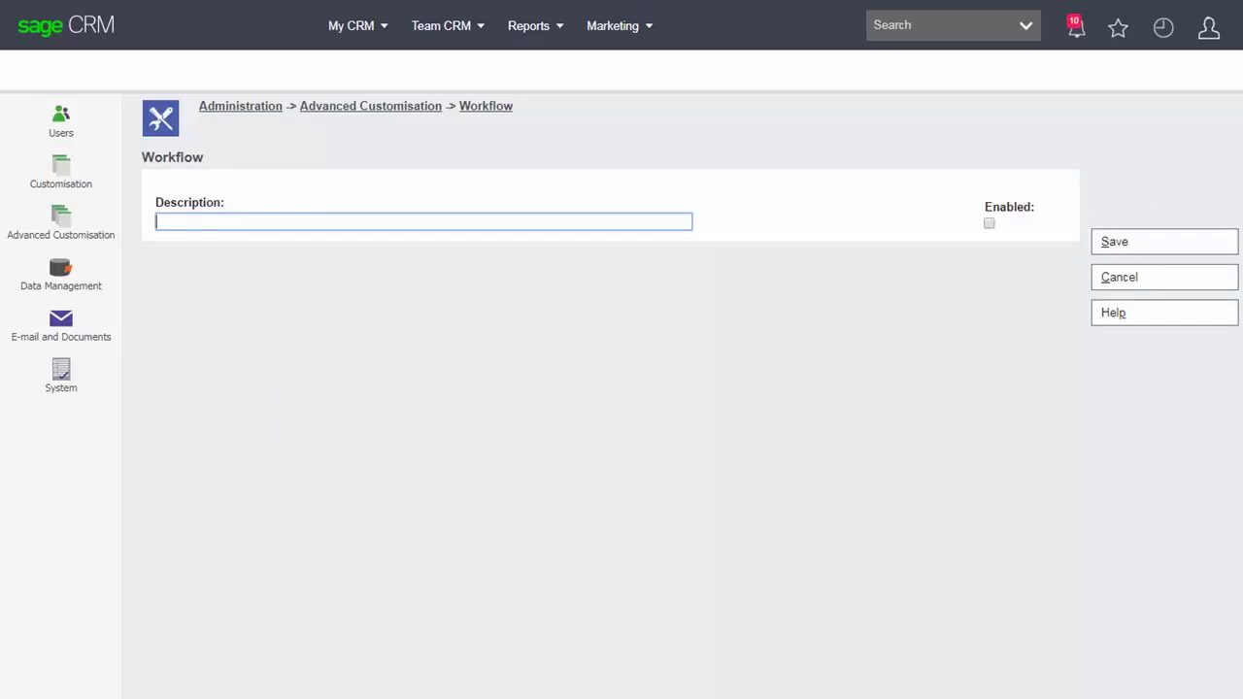
- Save the new workflow with the description "Custom Oppo Workflow"
text(Custom Oppo Workflow)
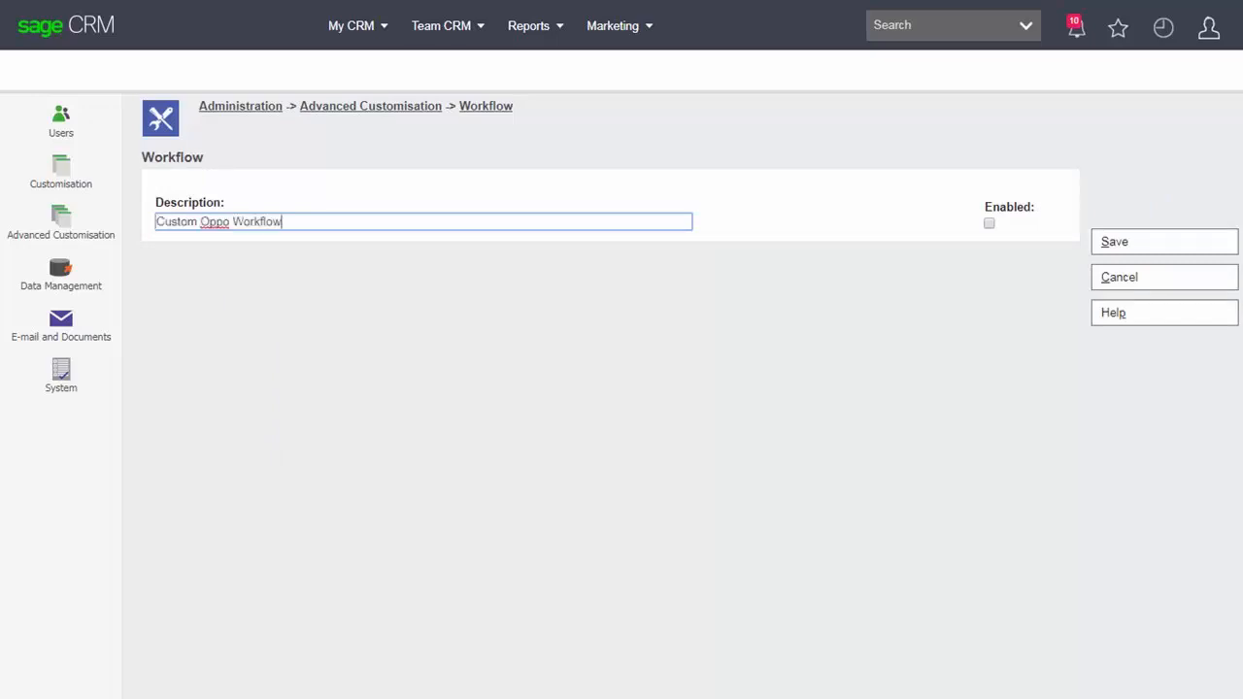
key(Return)
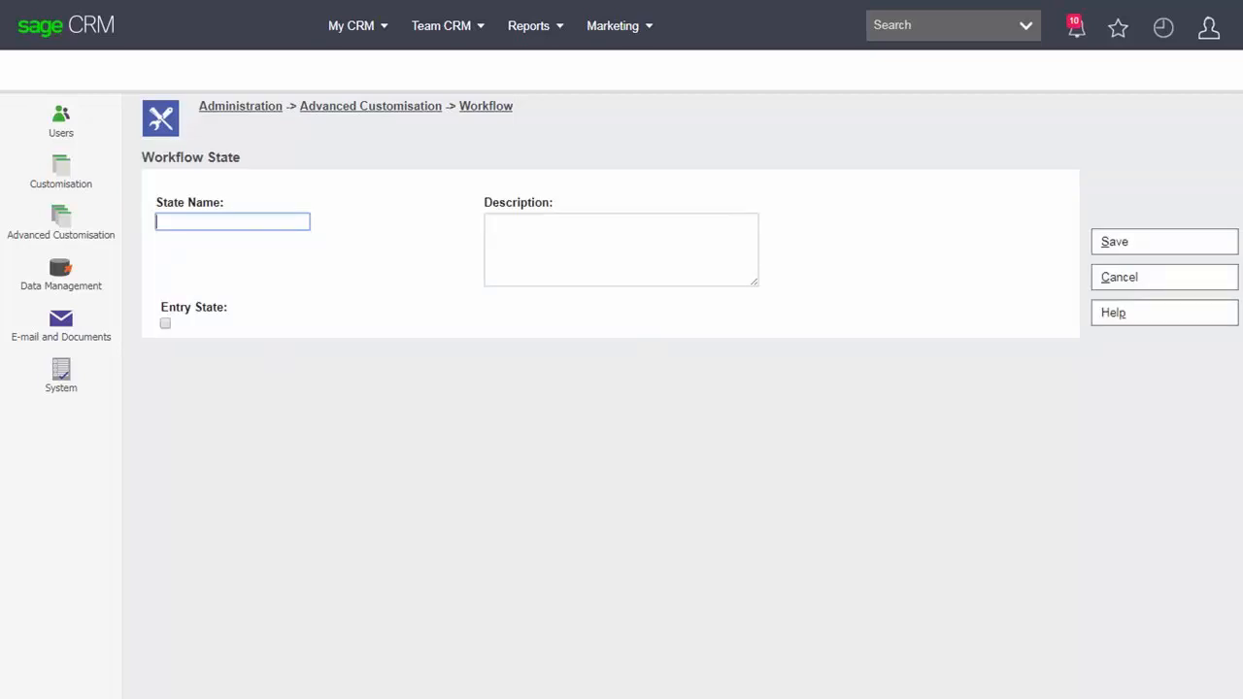
- Add the states Lead, Qualified, Quoted and Demo to the custom opportunity workflow
text(Lead)
text(Qualified)
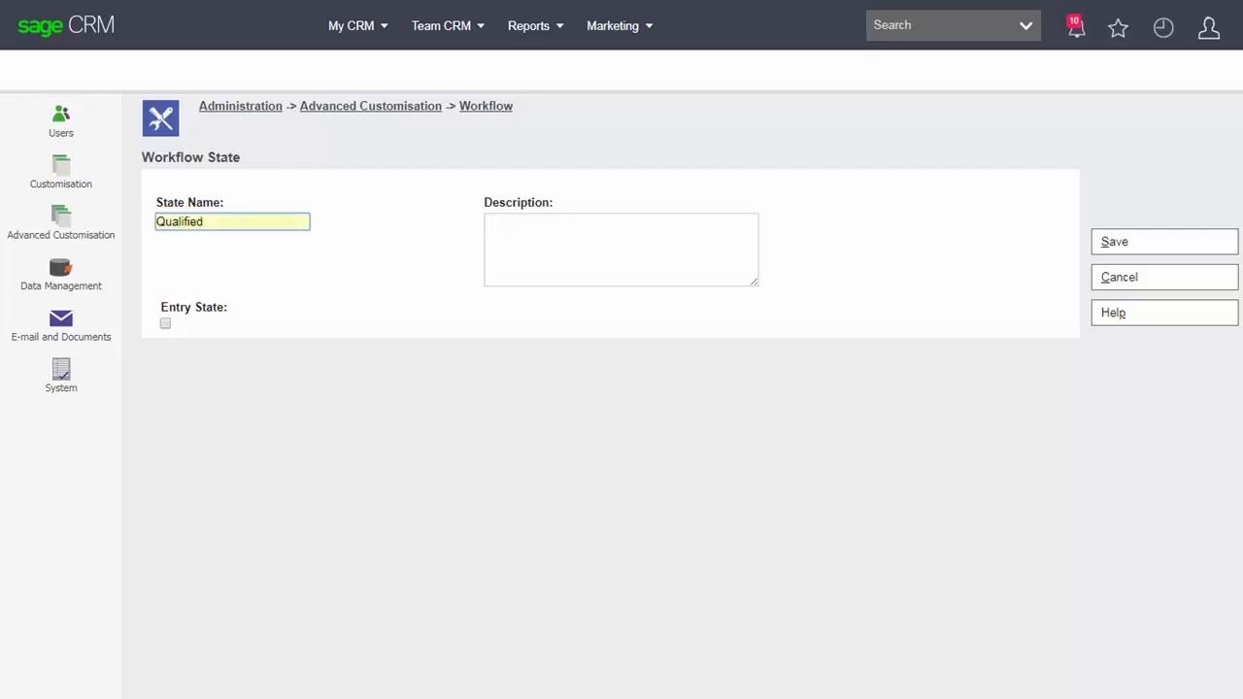
key(Return)
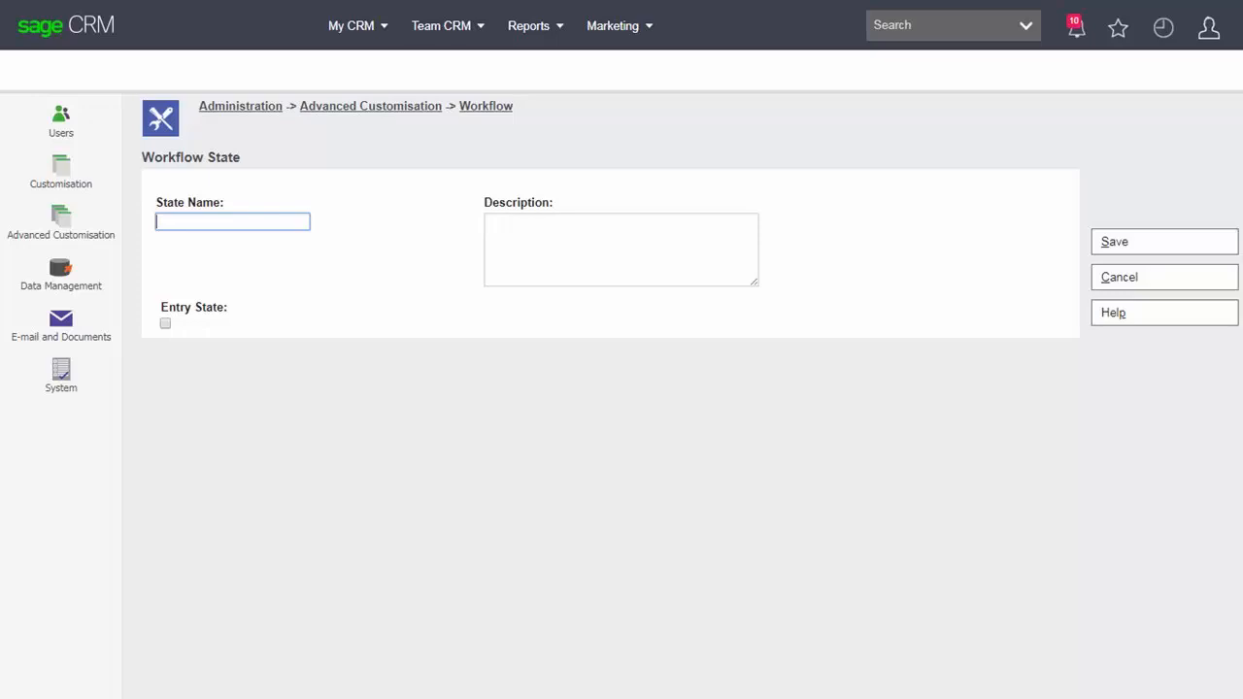
text(Quoted)
key(Return)
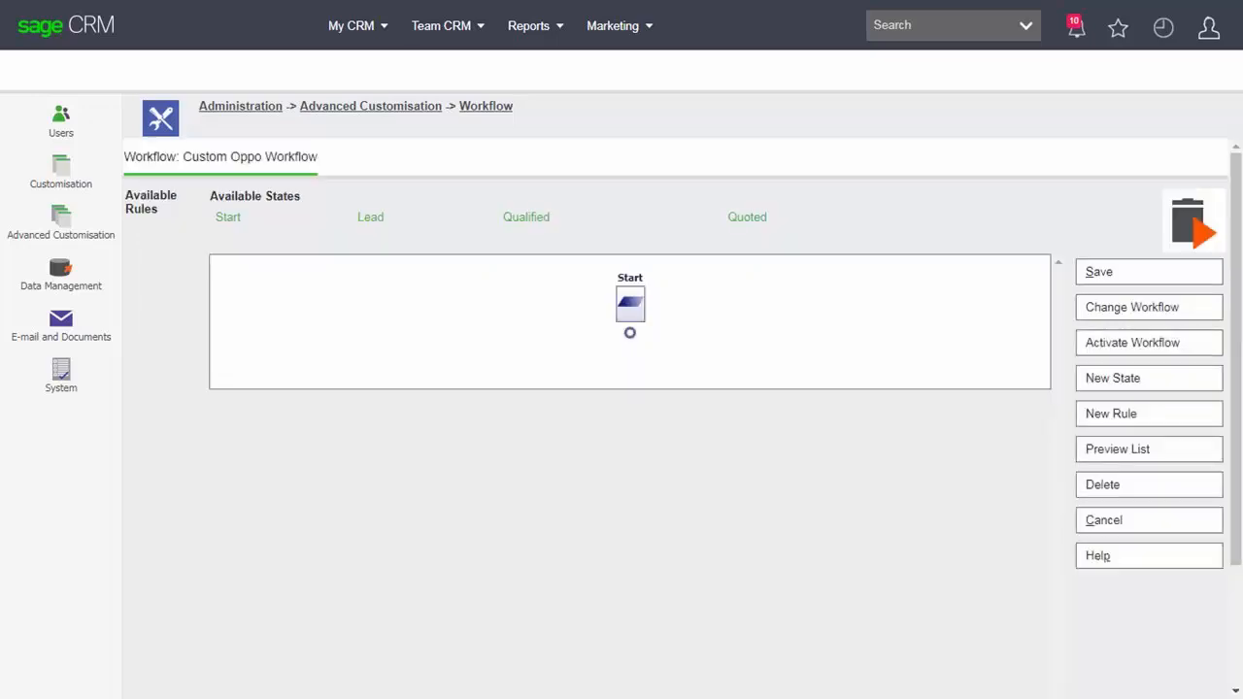
click(1149, 379)
text(Demo)
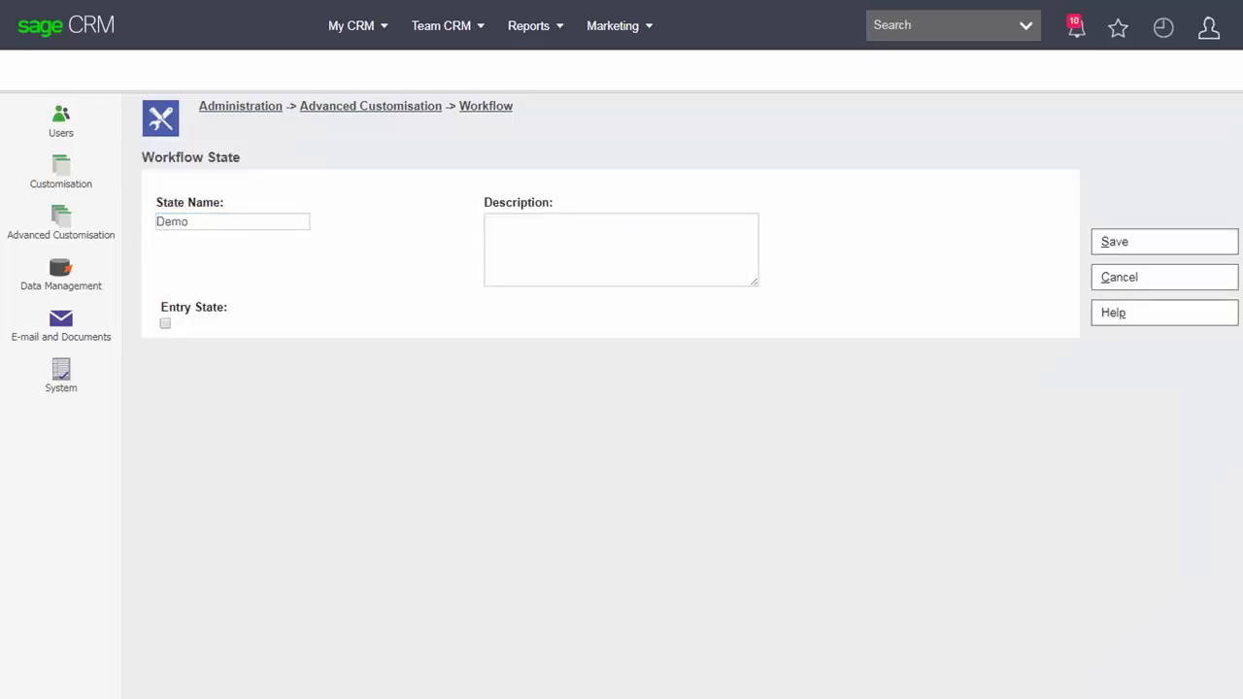
key(Return)
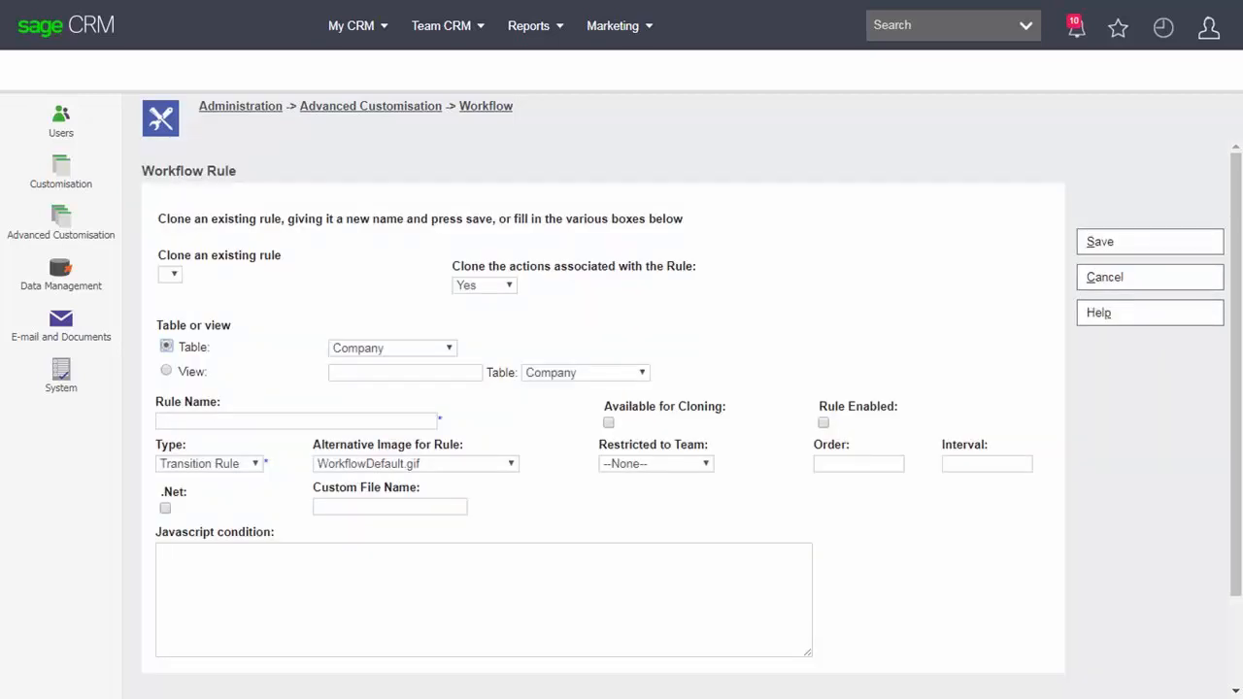
- Create an enabled primary rule named "New Oppo" on the Opportunity table and attach it to the workflow's Start state
click(296, 421)
text(New Oppo)
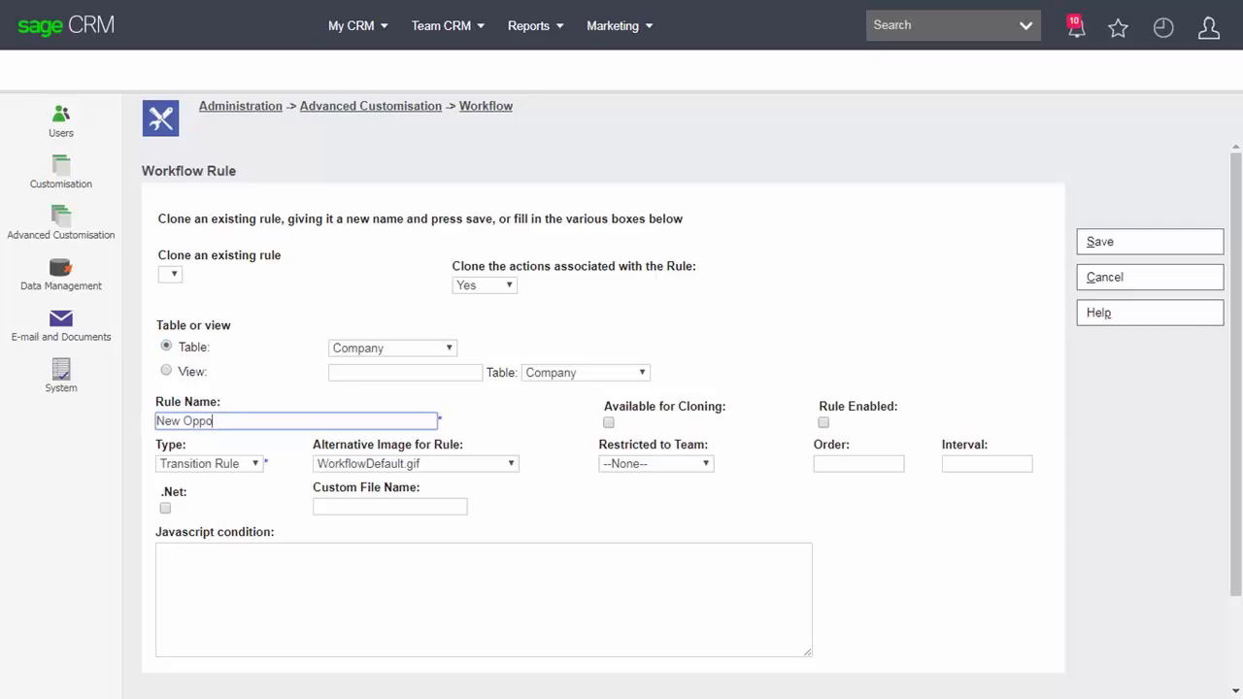
click(210, 464)
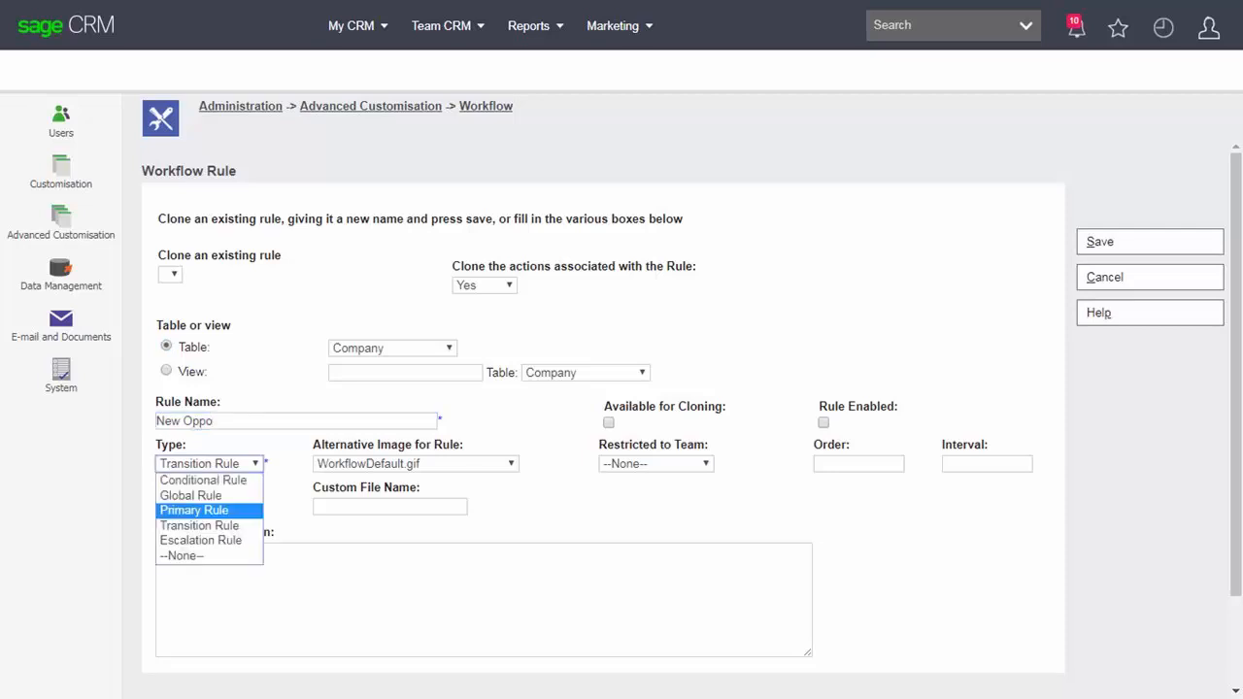
key(Return)
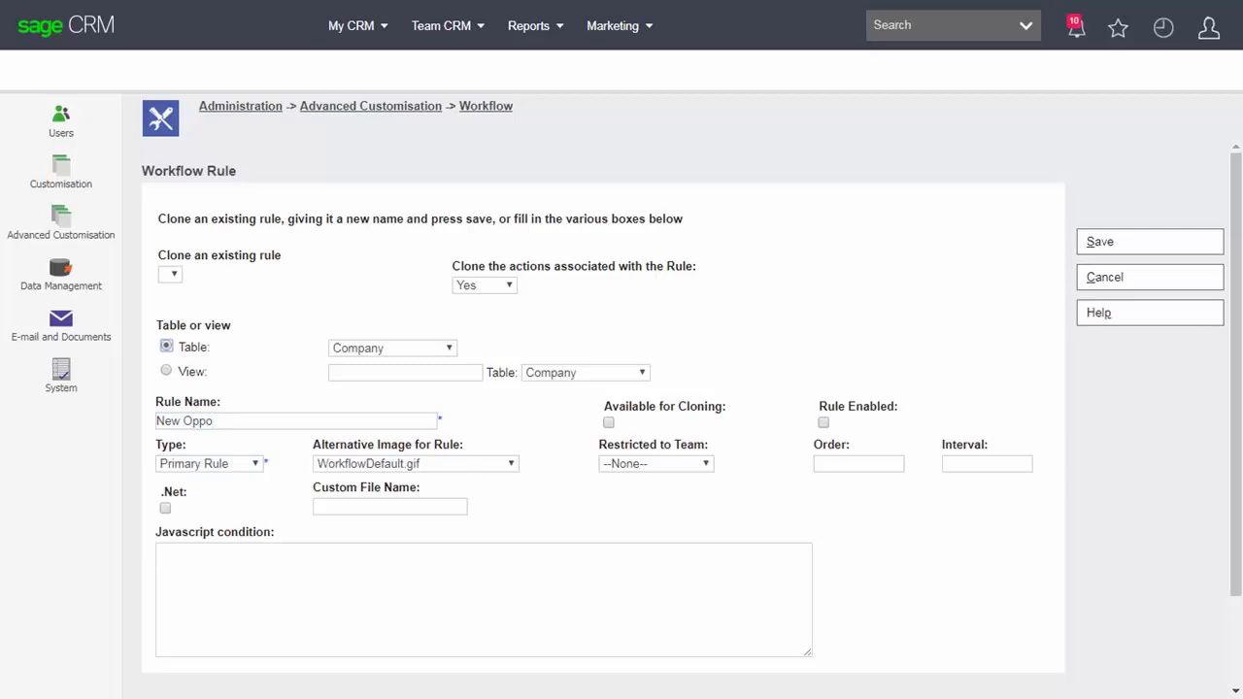
click(392, 347)
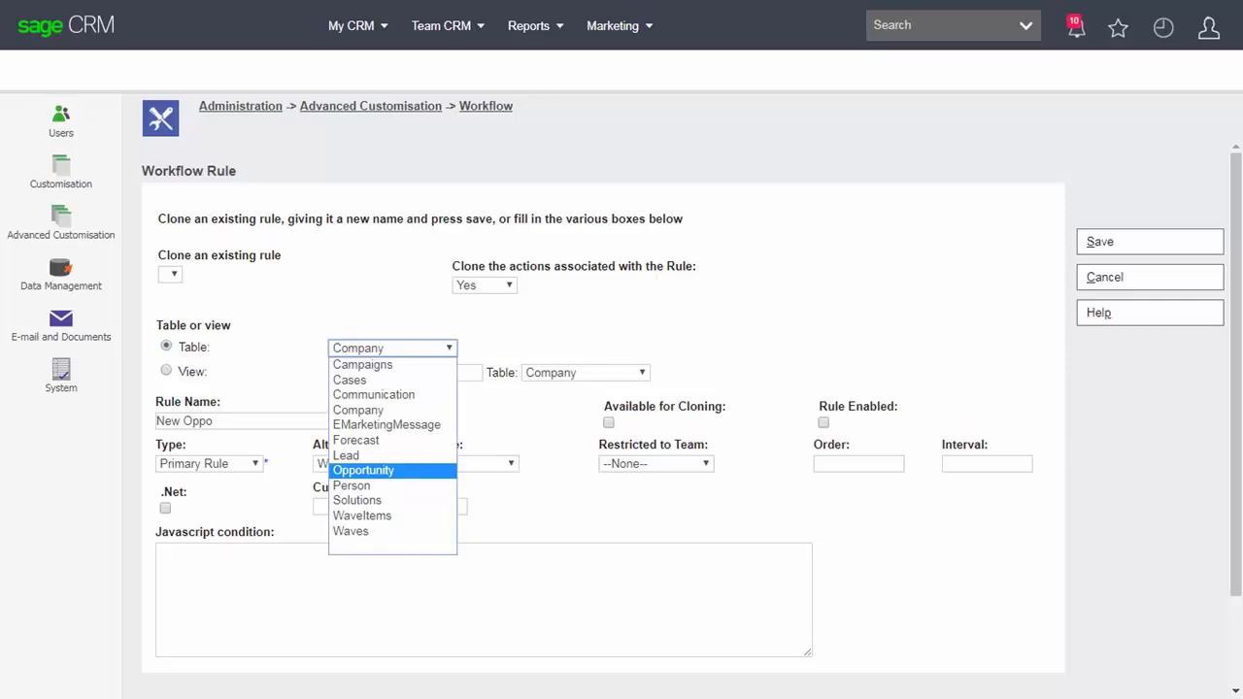
click(392, 471)
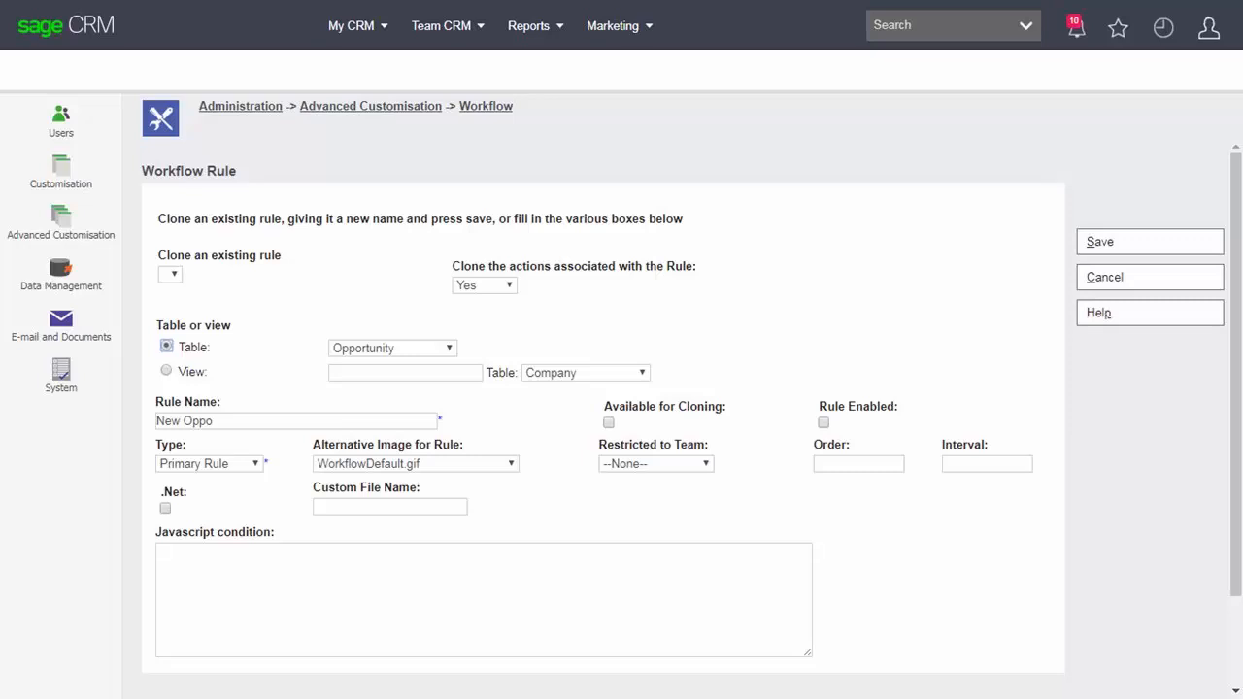
click(824, 422)
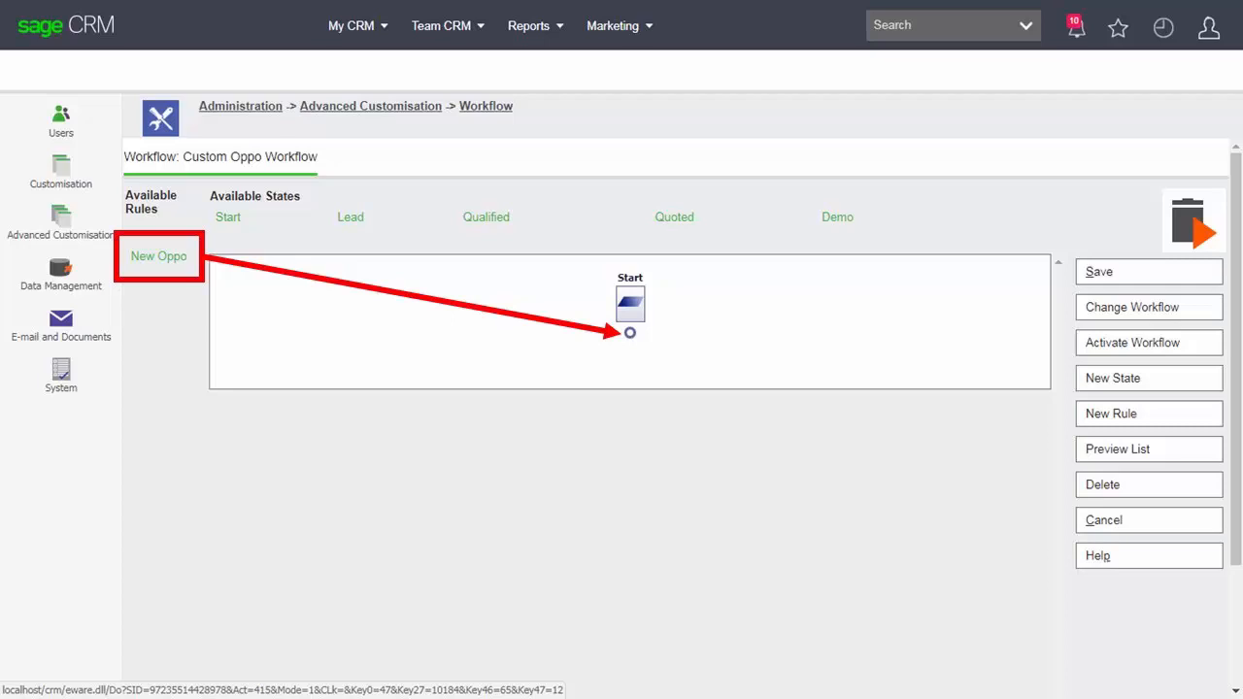
drag(158, 256, 630, 333)
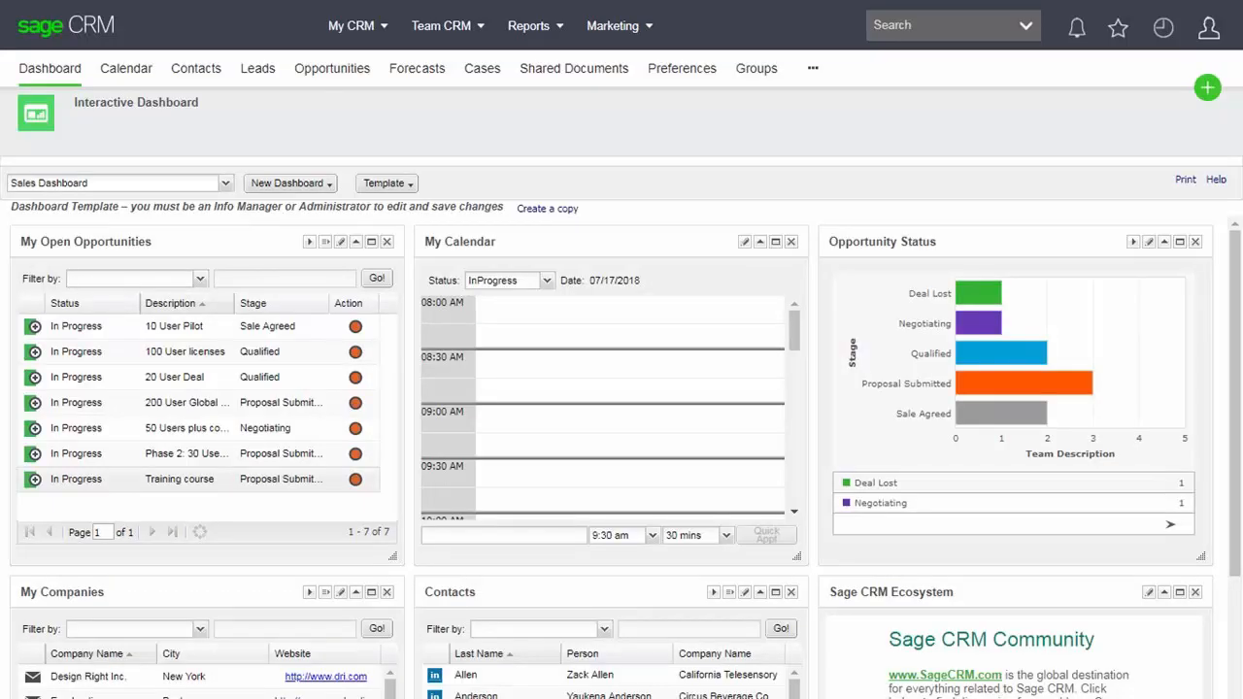
- Open the opportunities of the recently viewed company Gatecom Inc
click(1163, 27)
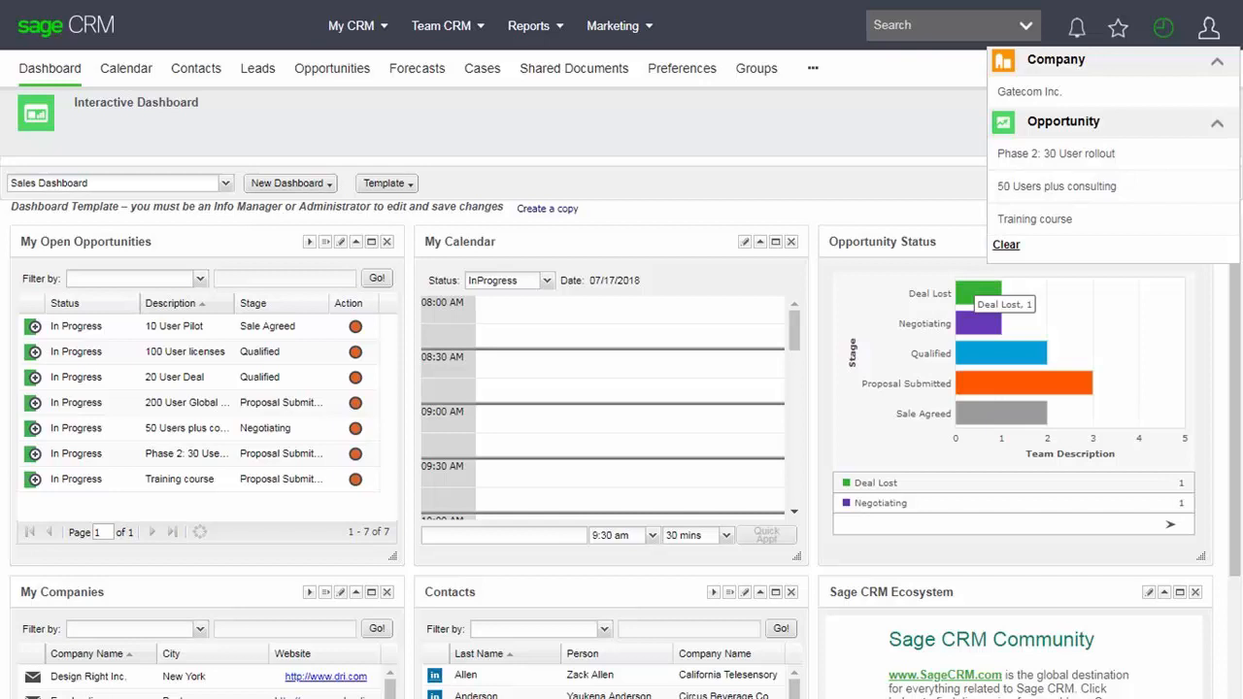
click(1030, 92)
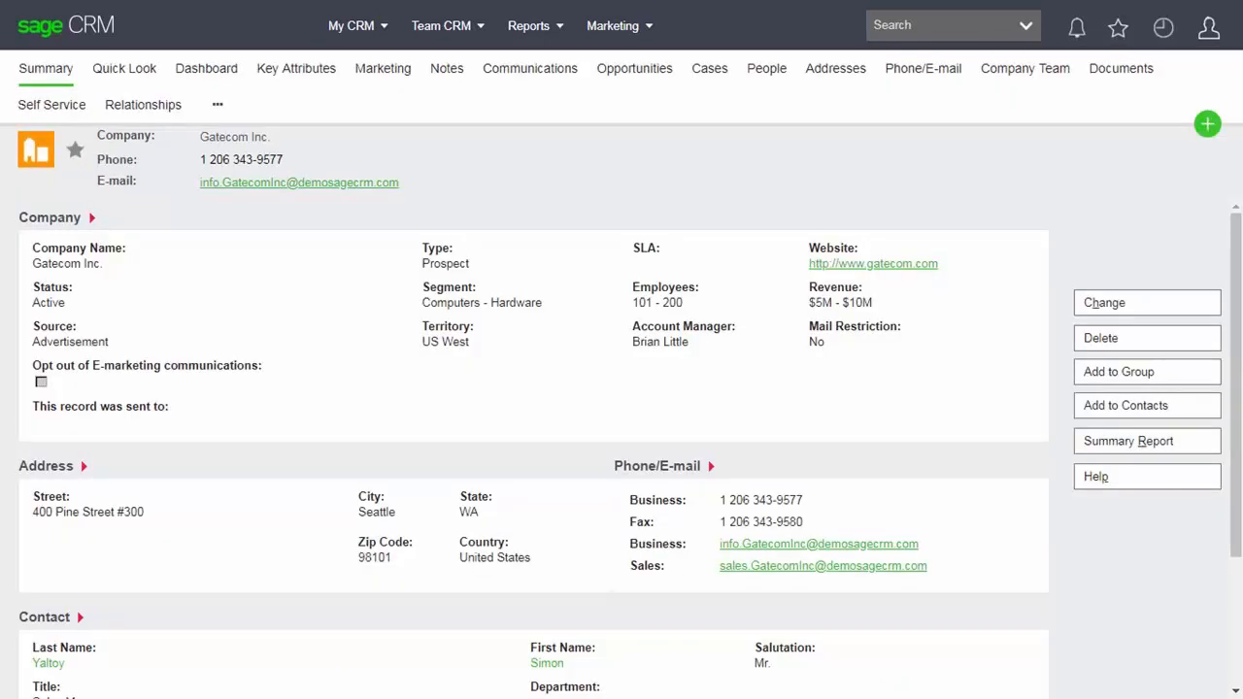
click(634, 69)
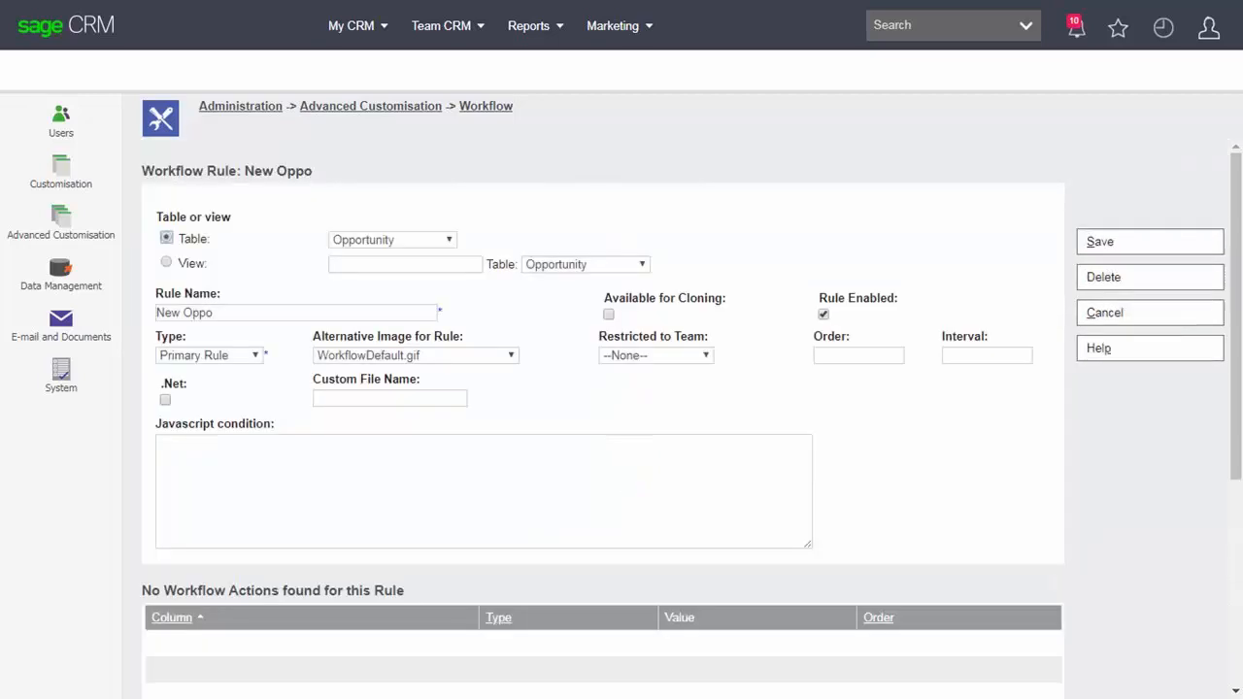
- Add a Set Column Value action to the New Oppo rule that sets oppo_stage to Lead, Read Only, with order 1
scroll(602, 388, down, 4)
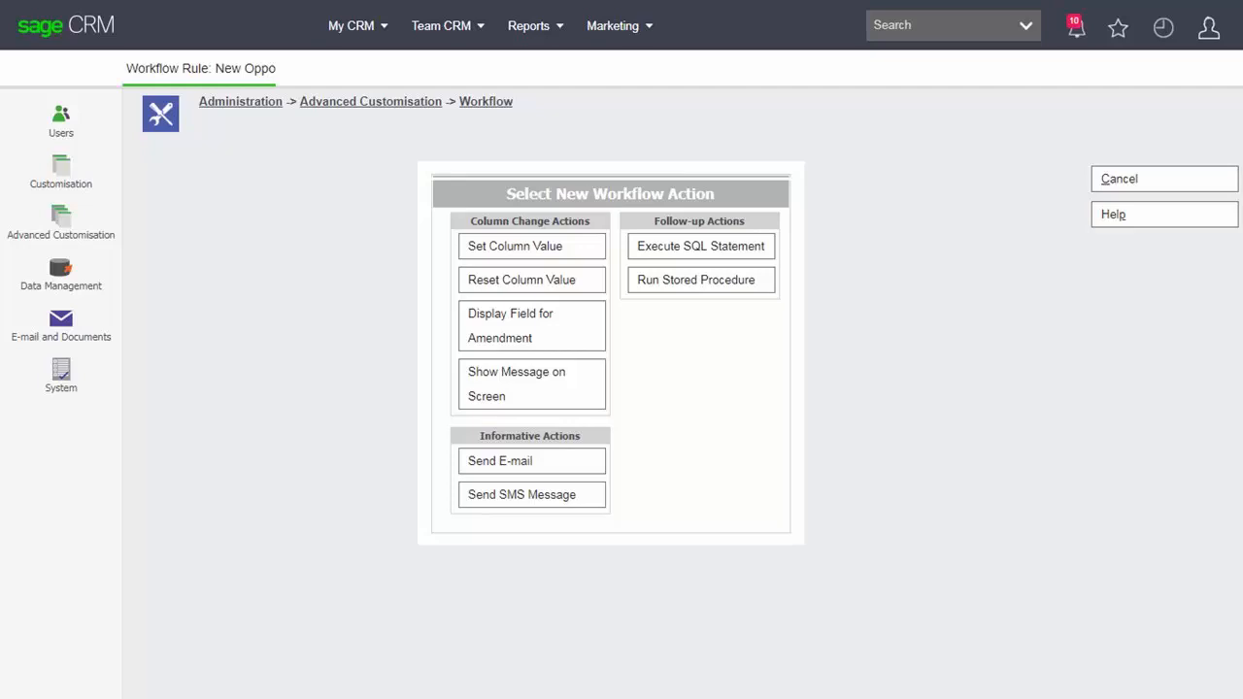
click(531, 246)
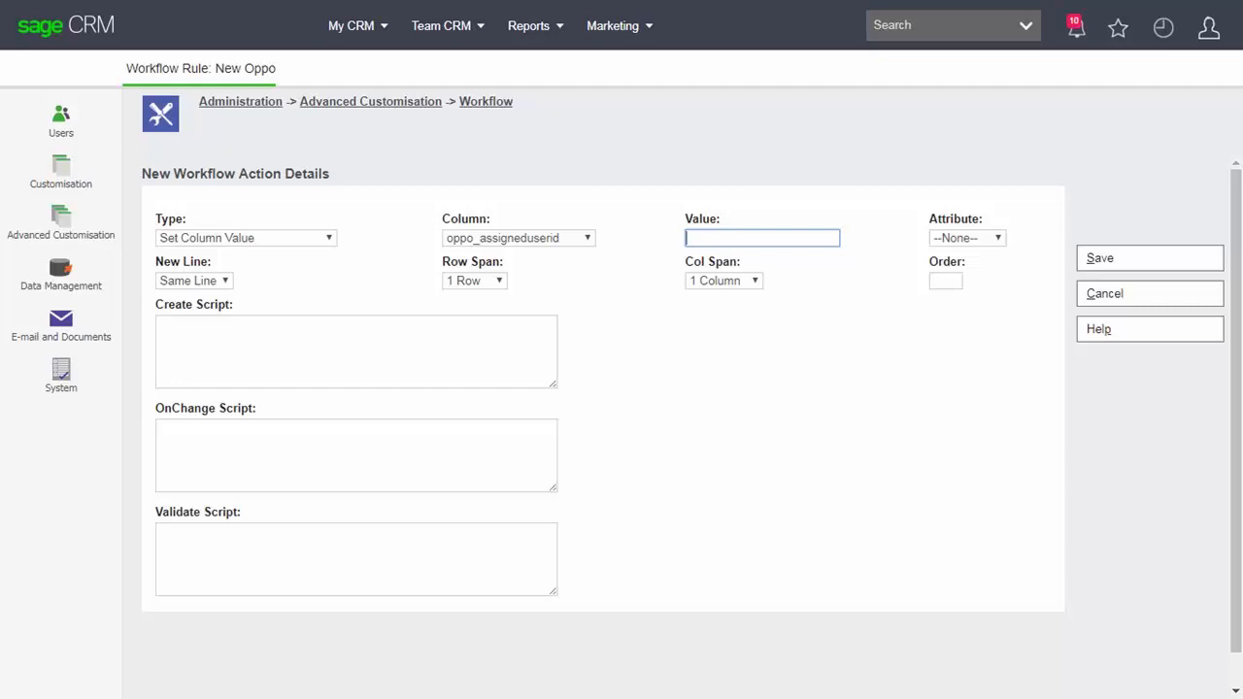
click(519, 238)
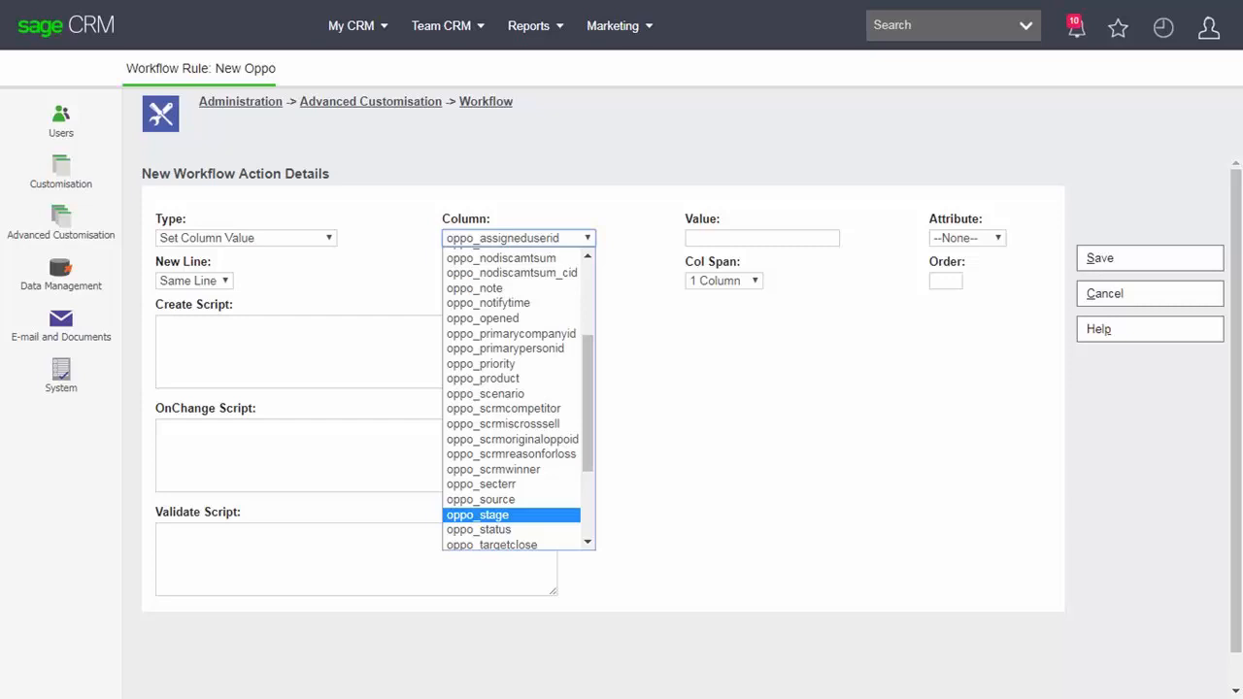
click(478, 515)
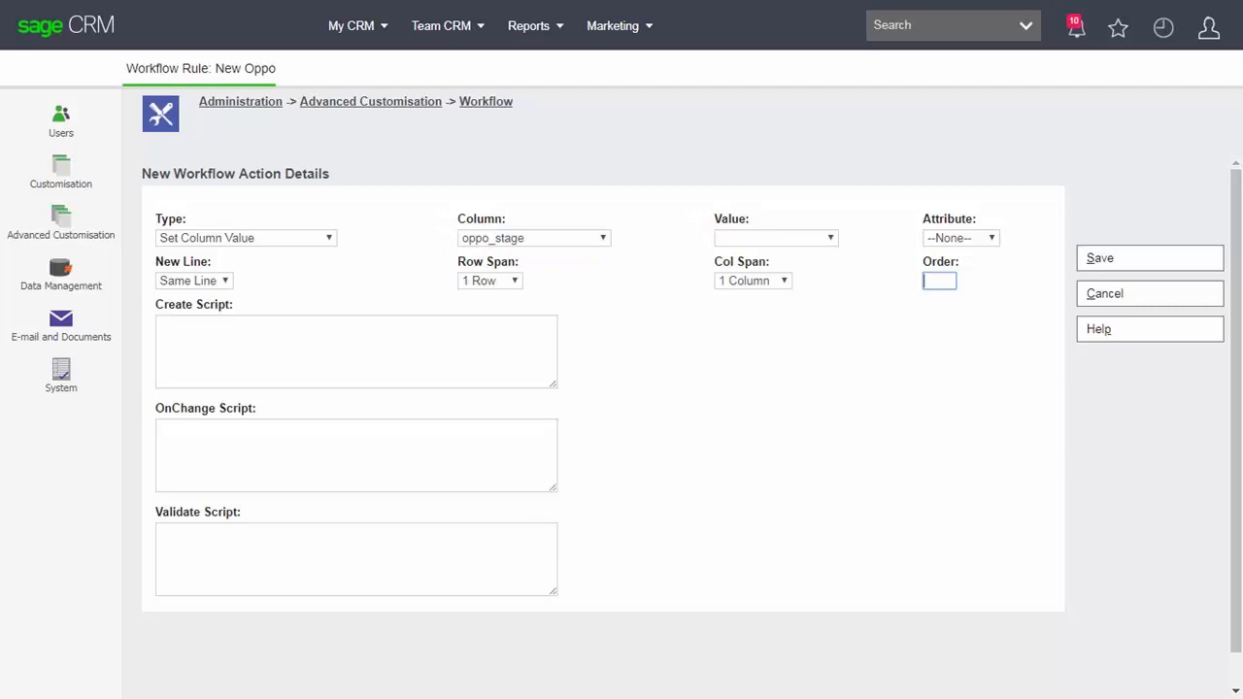
click(775, 238)
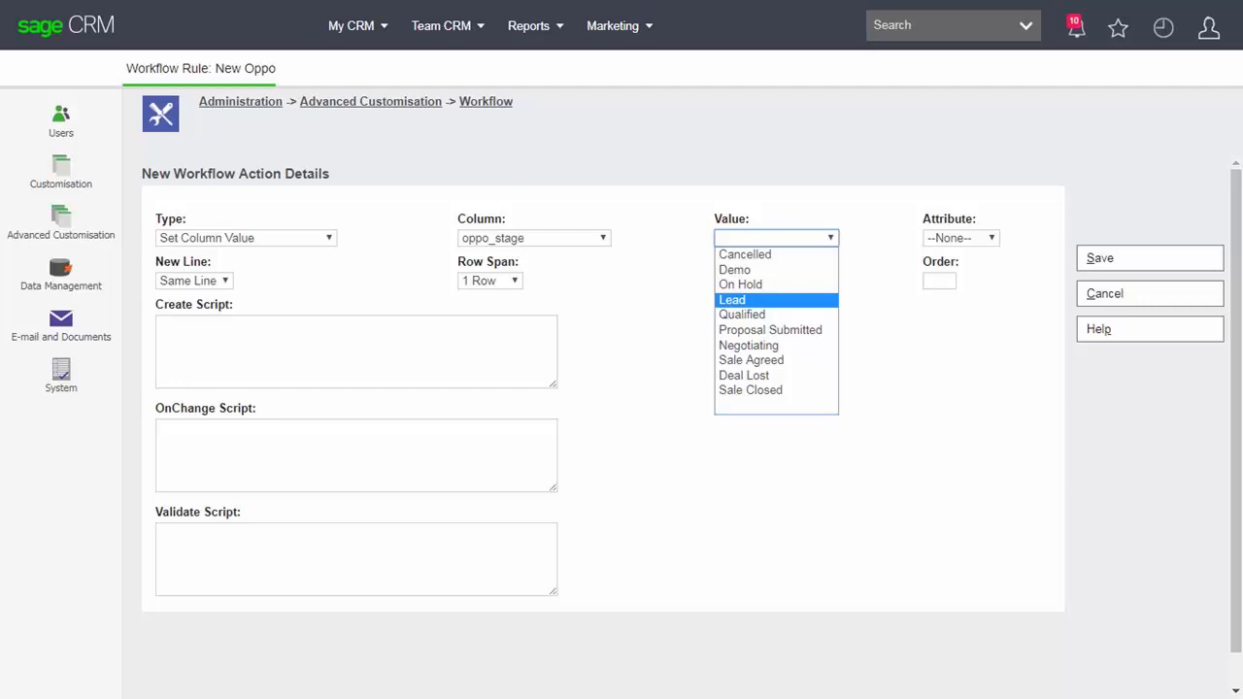
click(733, 300)
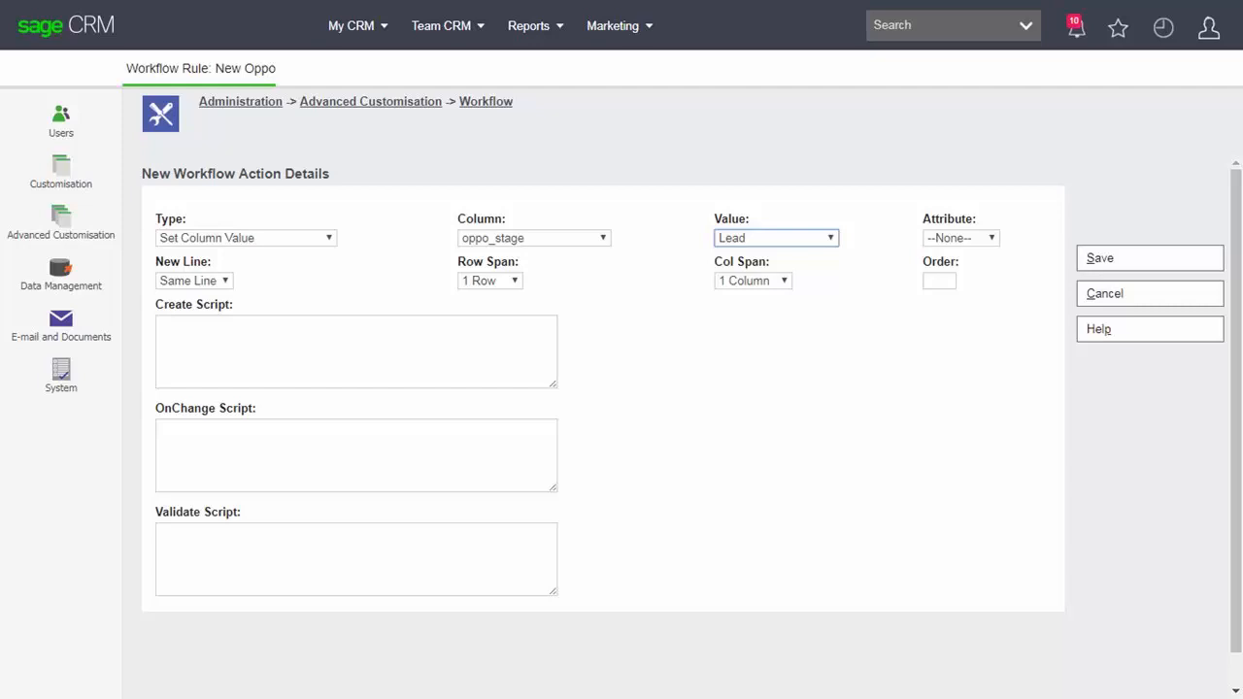
click(962, 238)
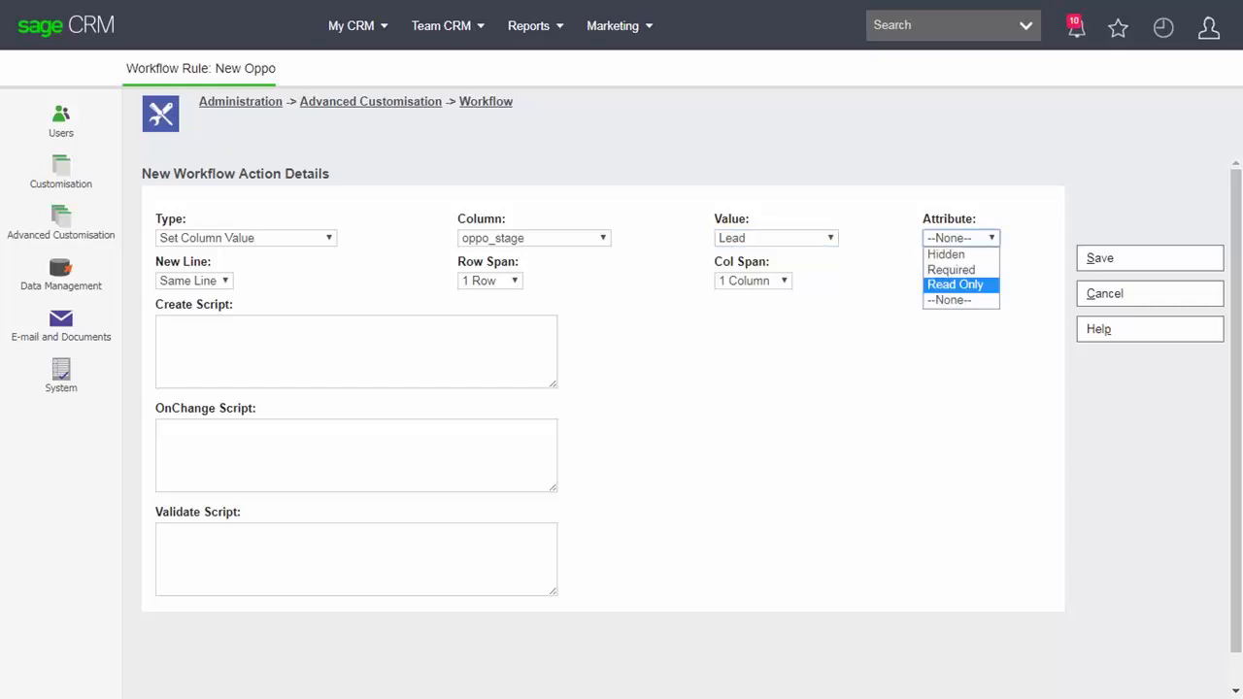
click(955, 284)
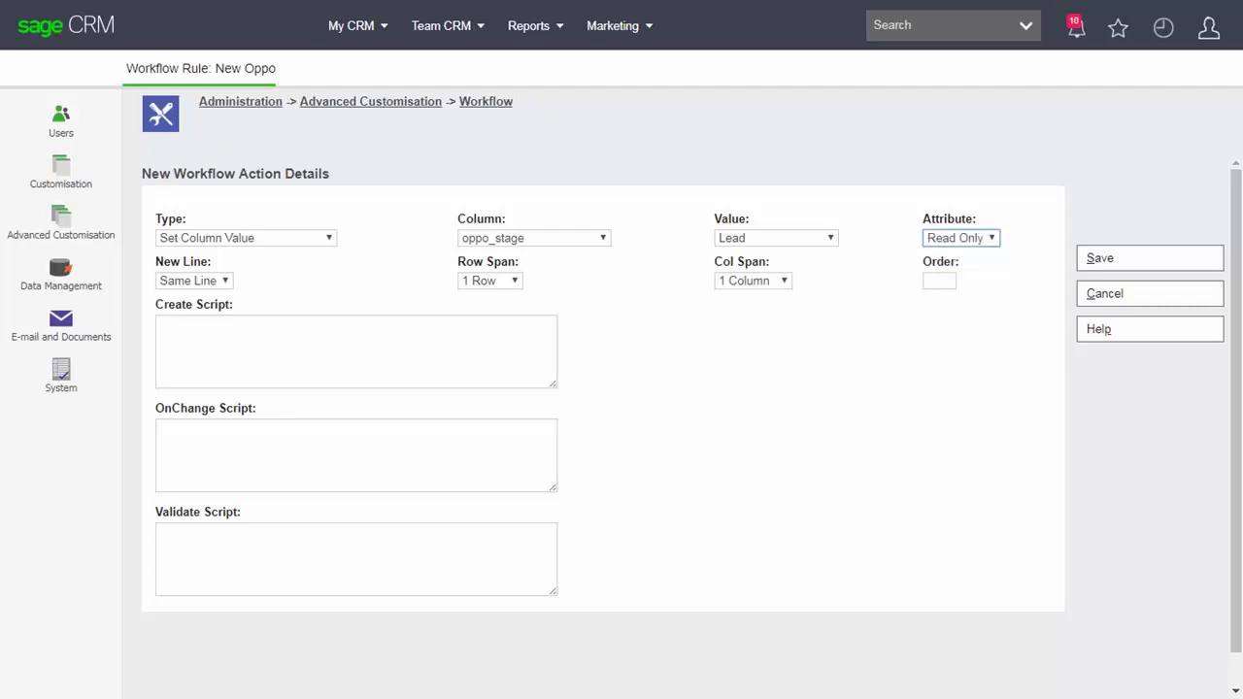
click(939, 280)
text(1)
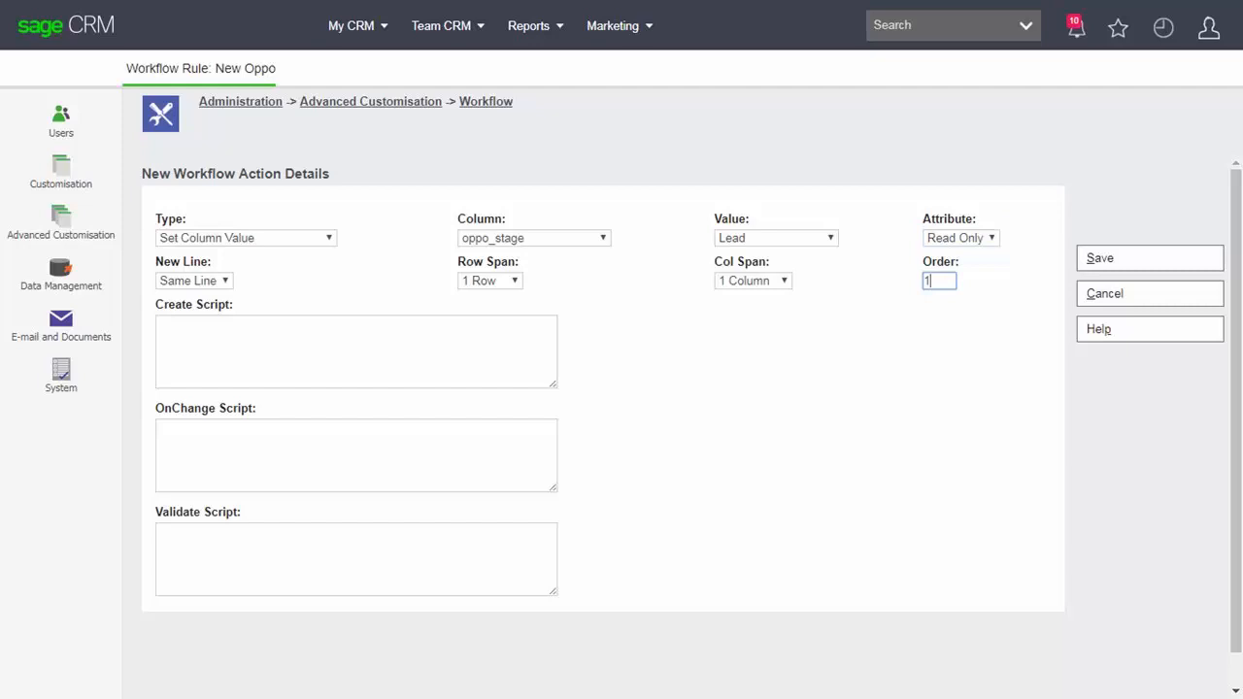
key(Return)
- Add a Set Column Value action to the New Oppo rule setting oppo_status to In Progress, Read Only, with order 2
scroll(602, 389, down, 3)
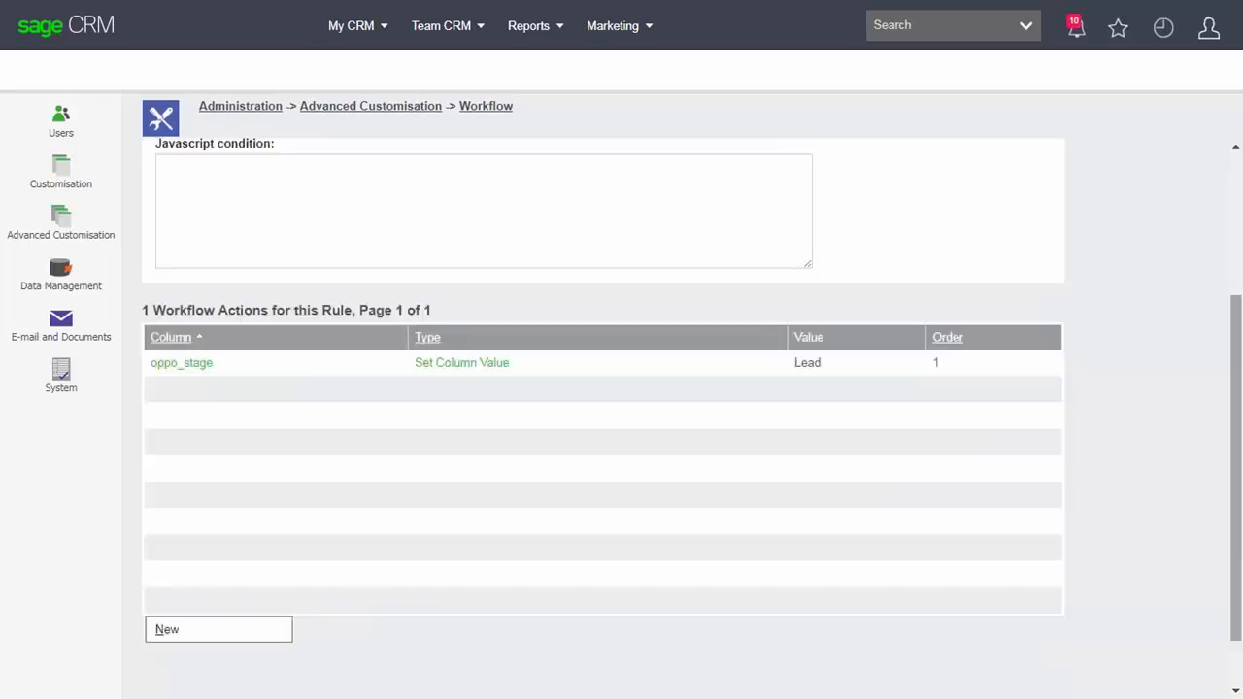
click(219, 629)
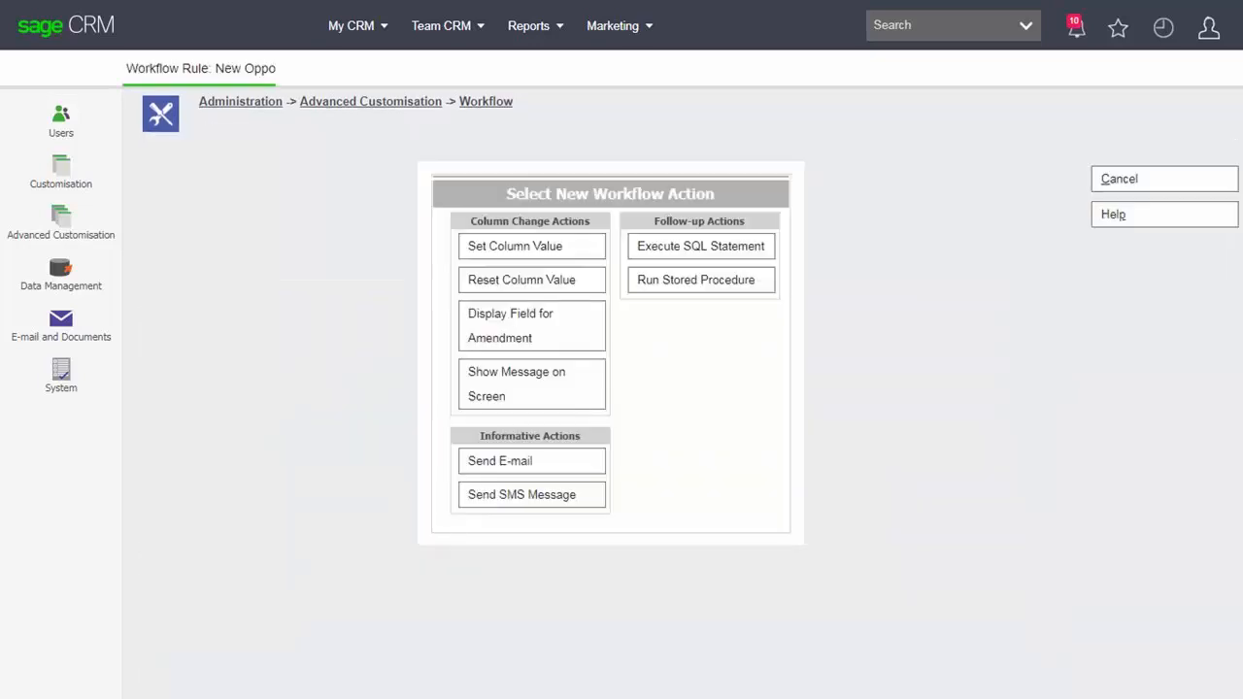
click(531, 247)
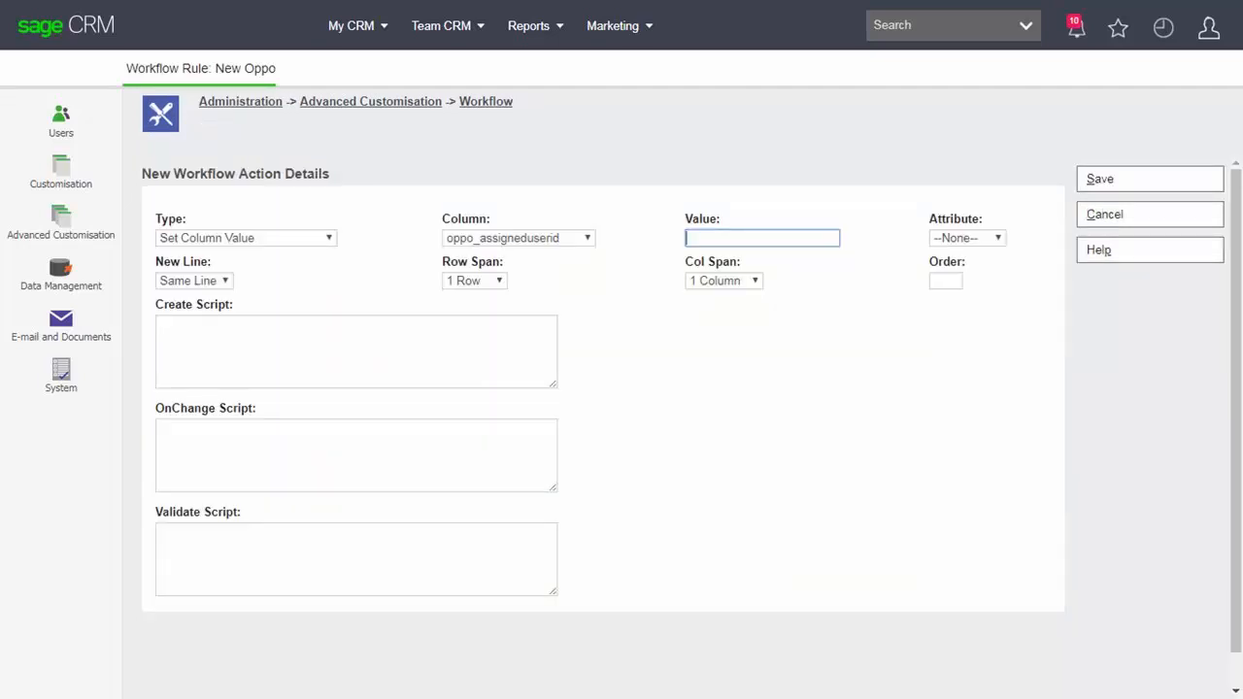
click(519, 238)
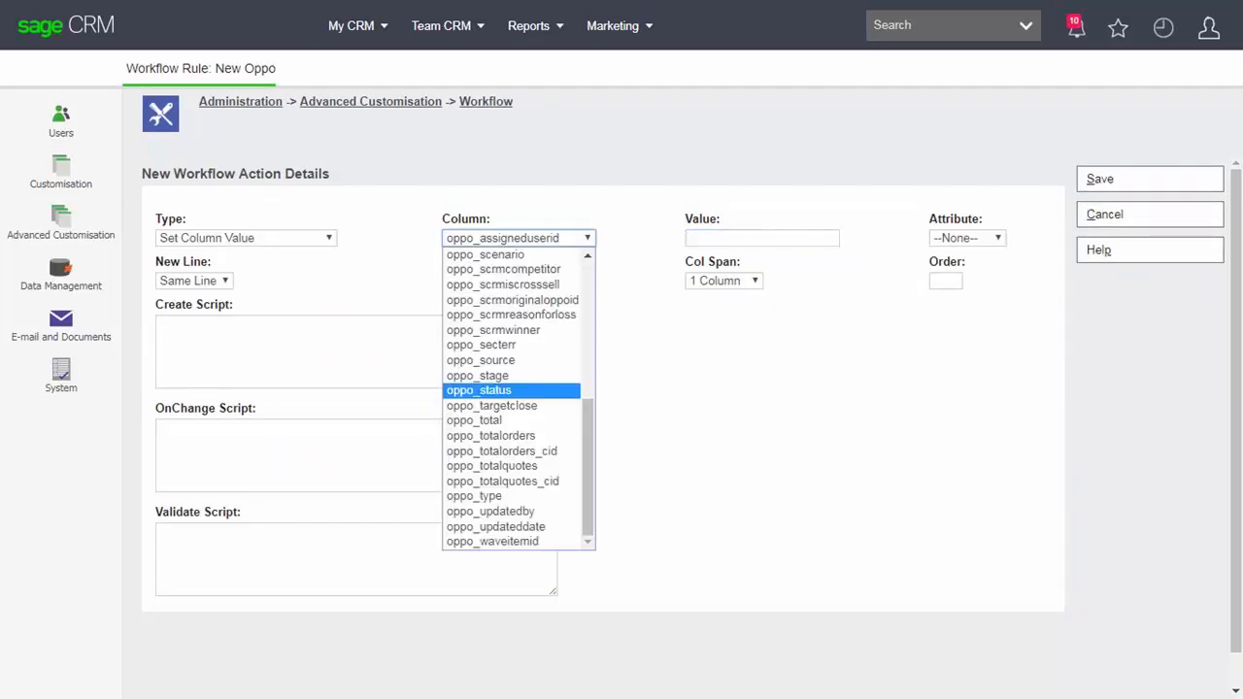
click(479, 391)
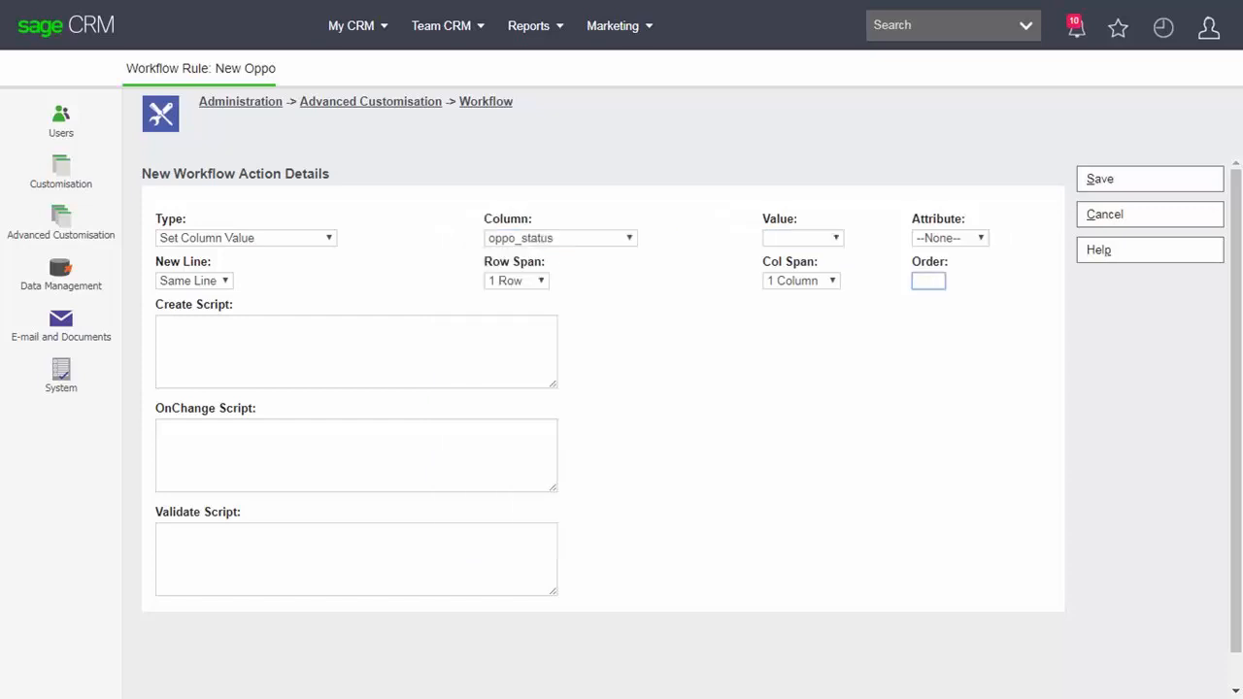
click(803, 238)
click(796, 269)
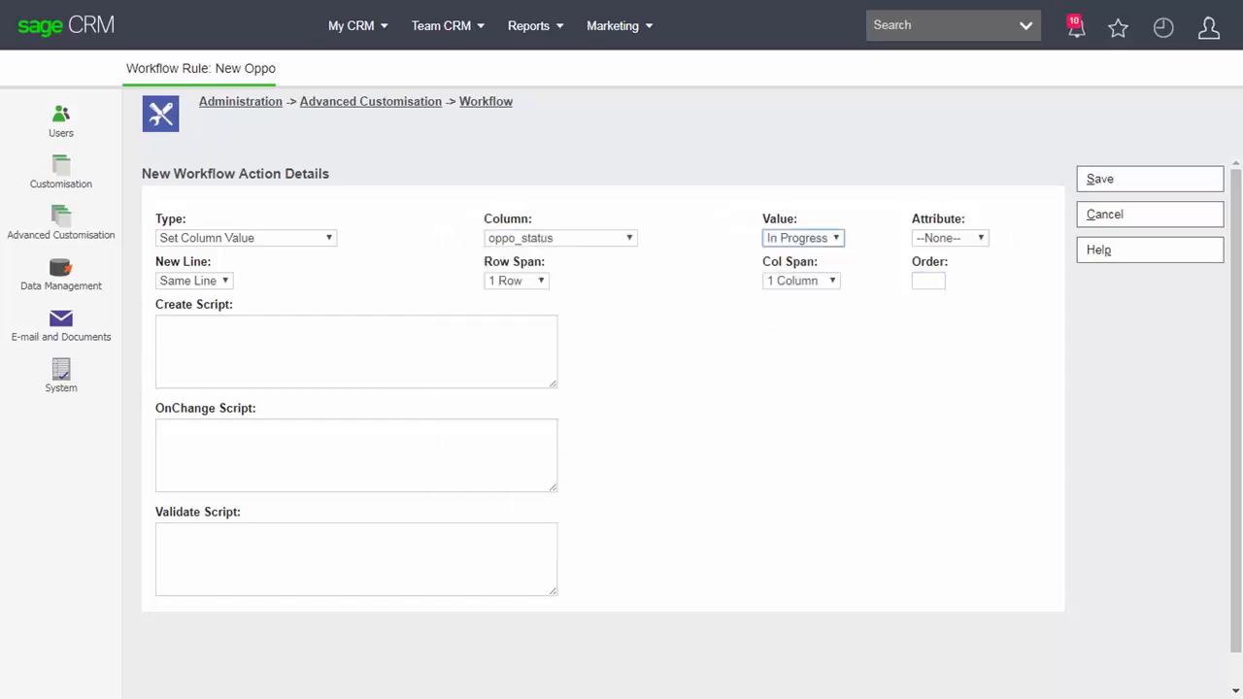
click(949, 238)
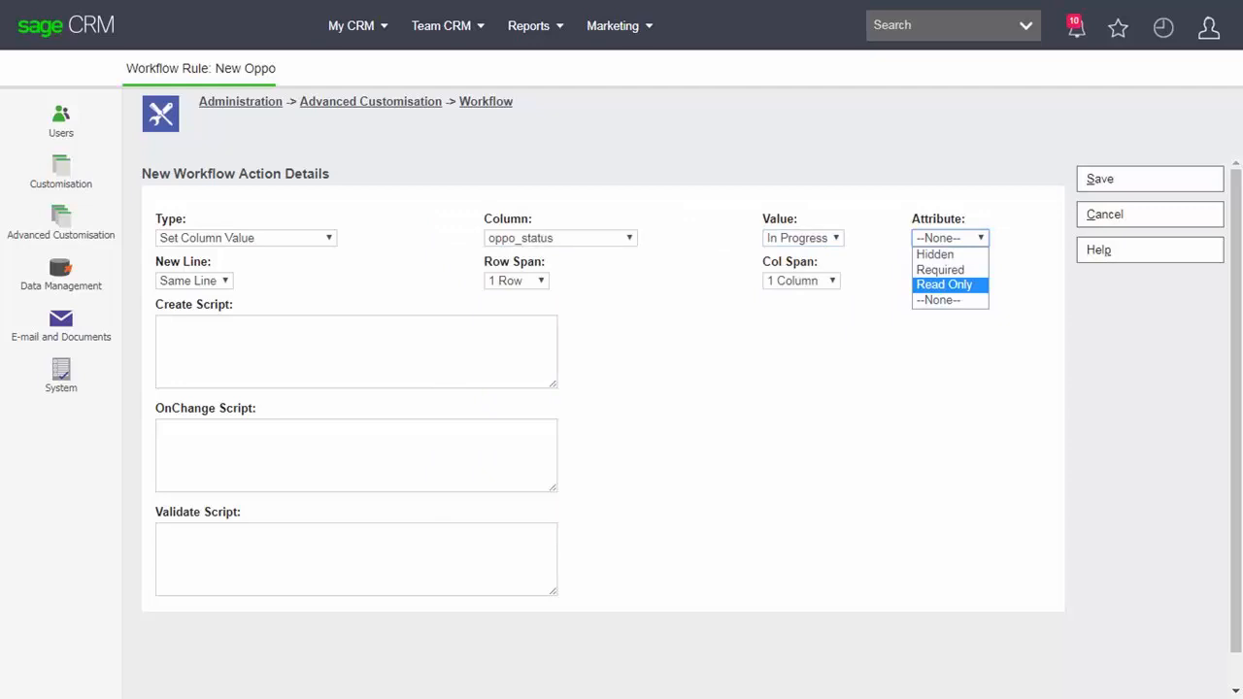
click(944, 284)
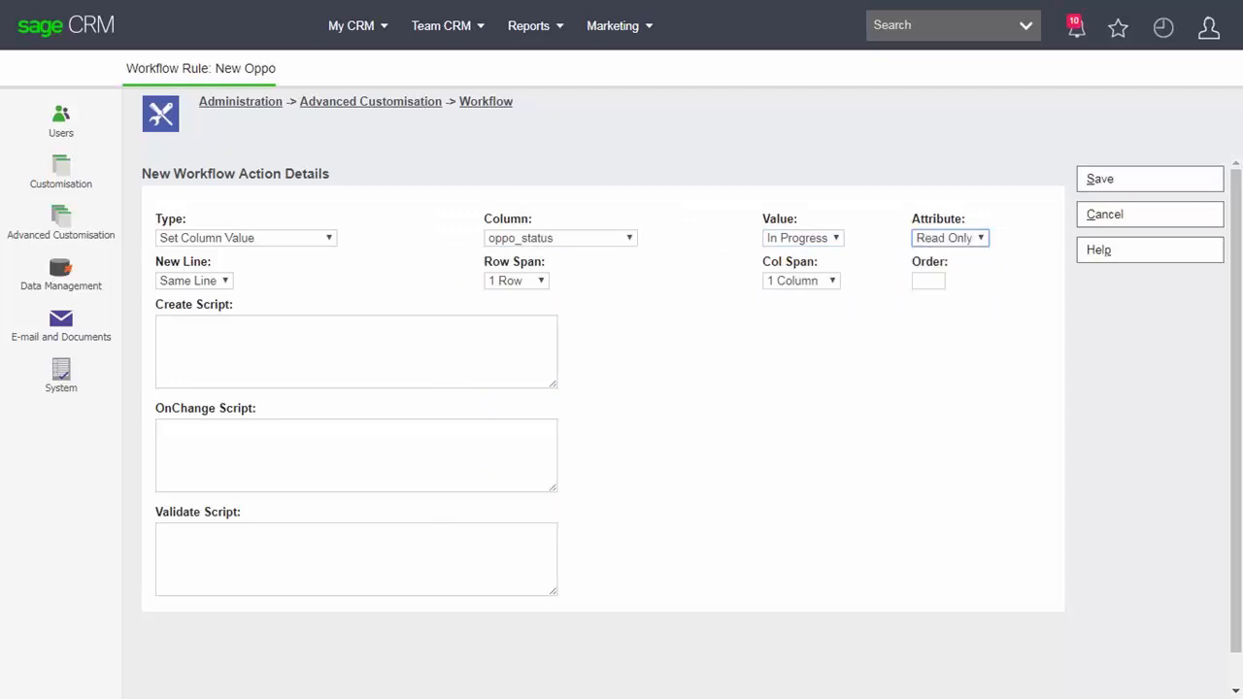
click(929, 281)
text(2)
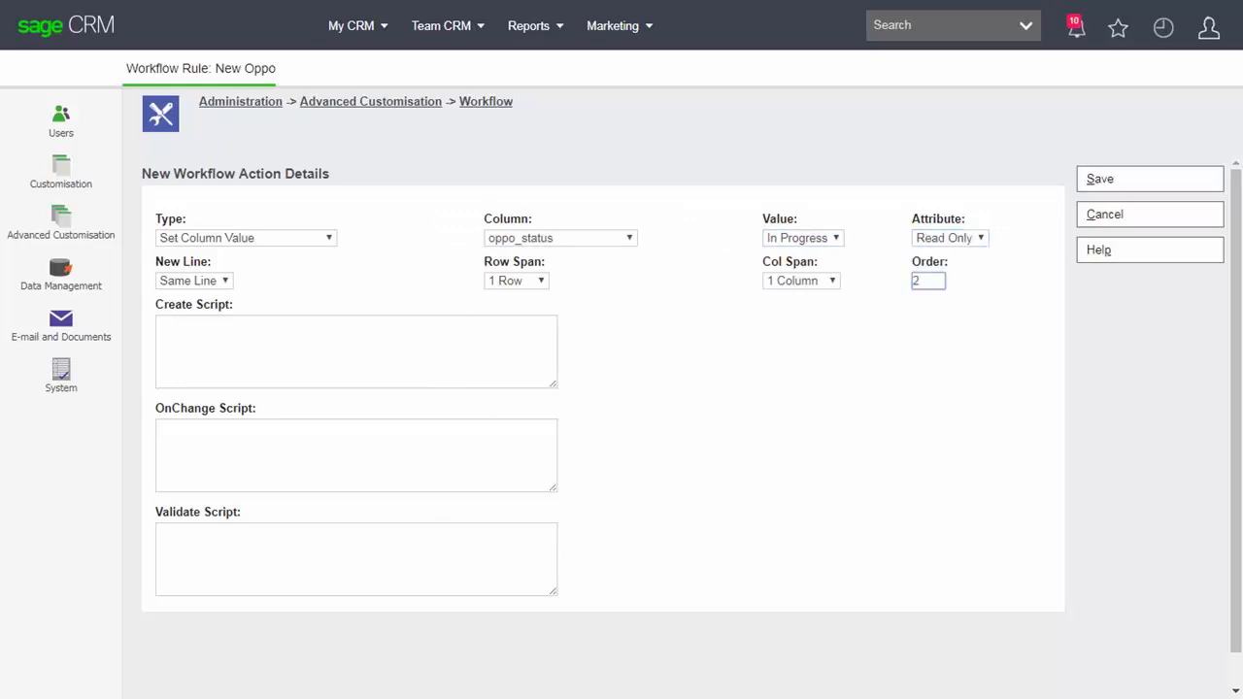
click(1149, 179)
- Add a Set Column Value action to the New Oppo rule setting oppo_forecast to 0, Required, with order 3
scroll(602, 417, down, 3)
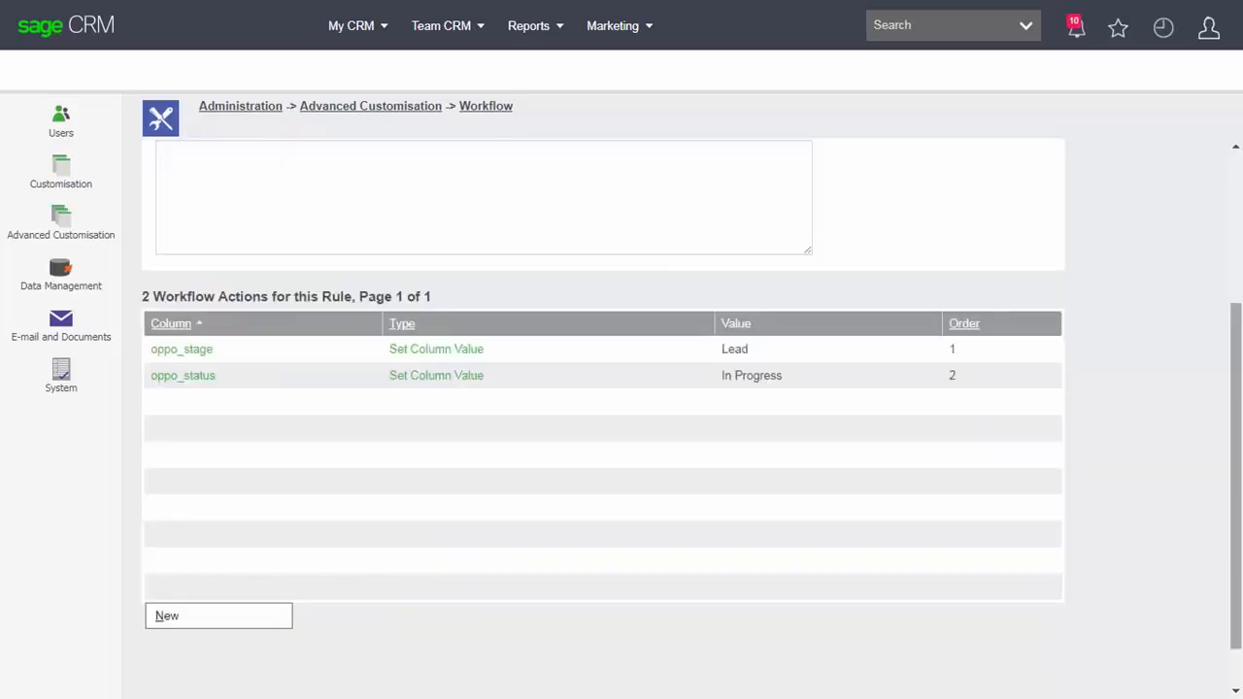
click(218, 615)
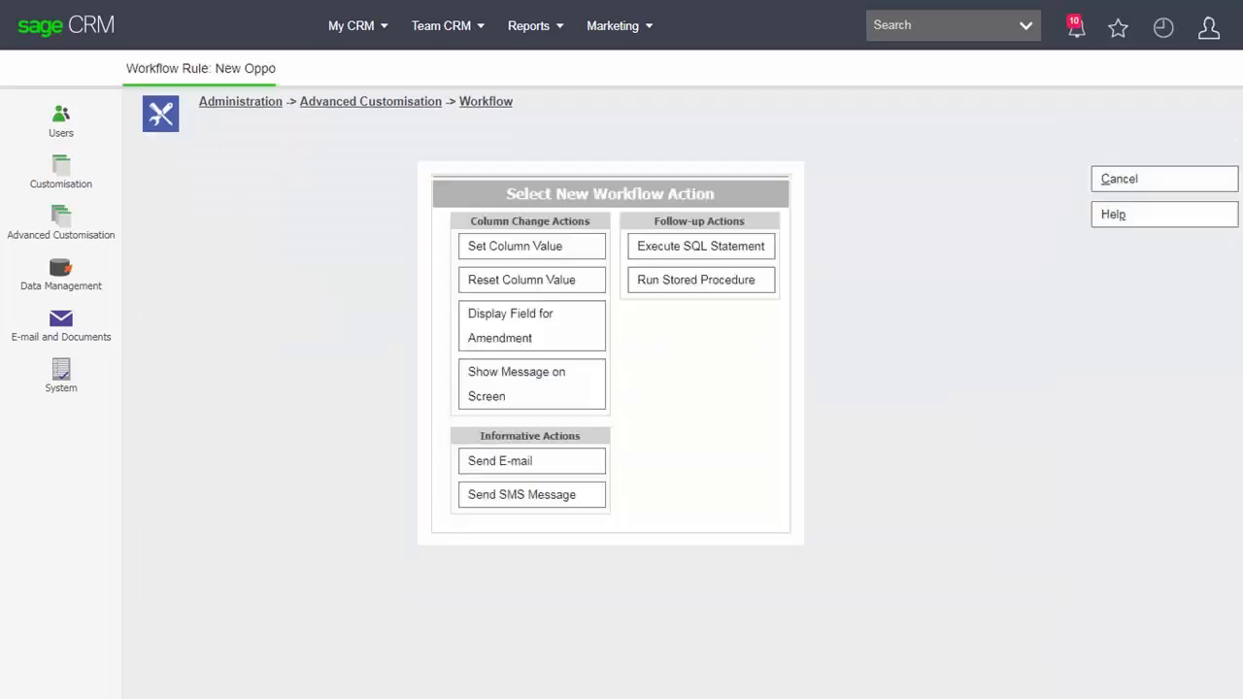
click(531, 247)
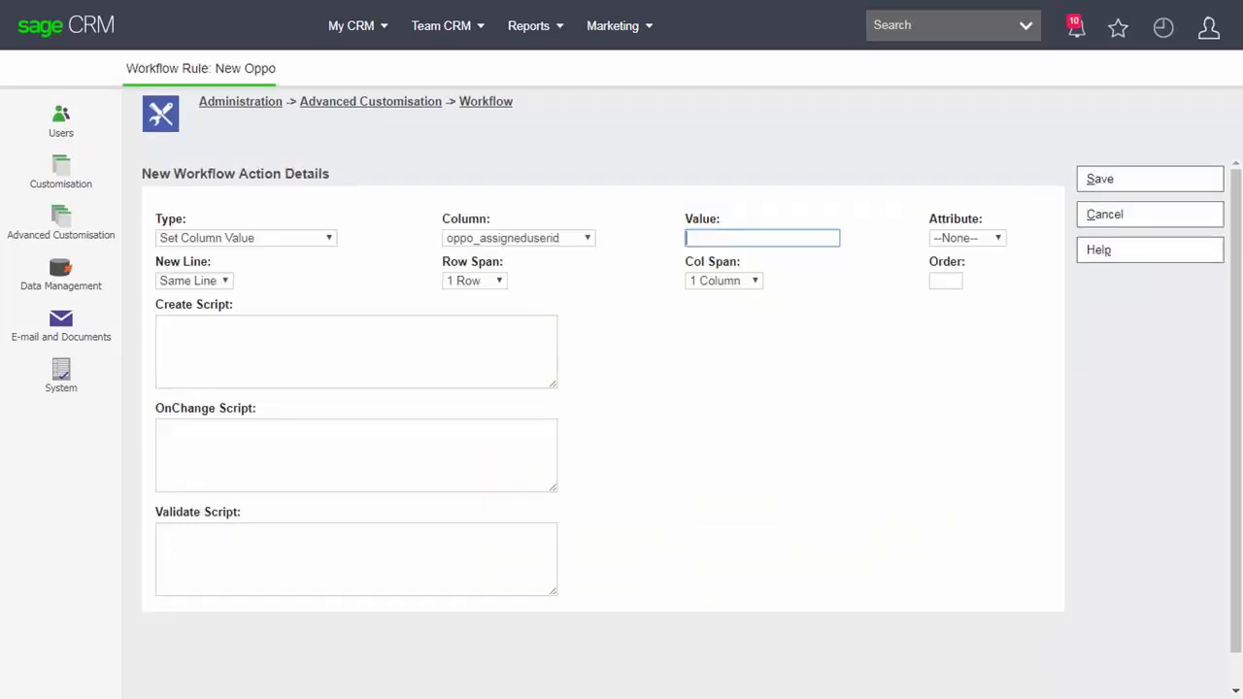
click(518, 238)
scroll(512, 380, down, 1)
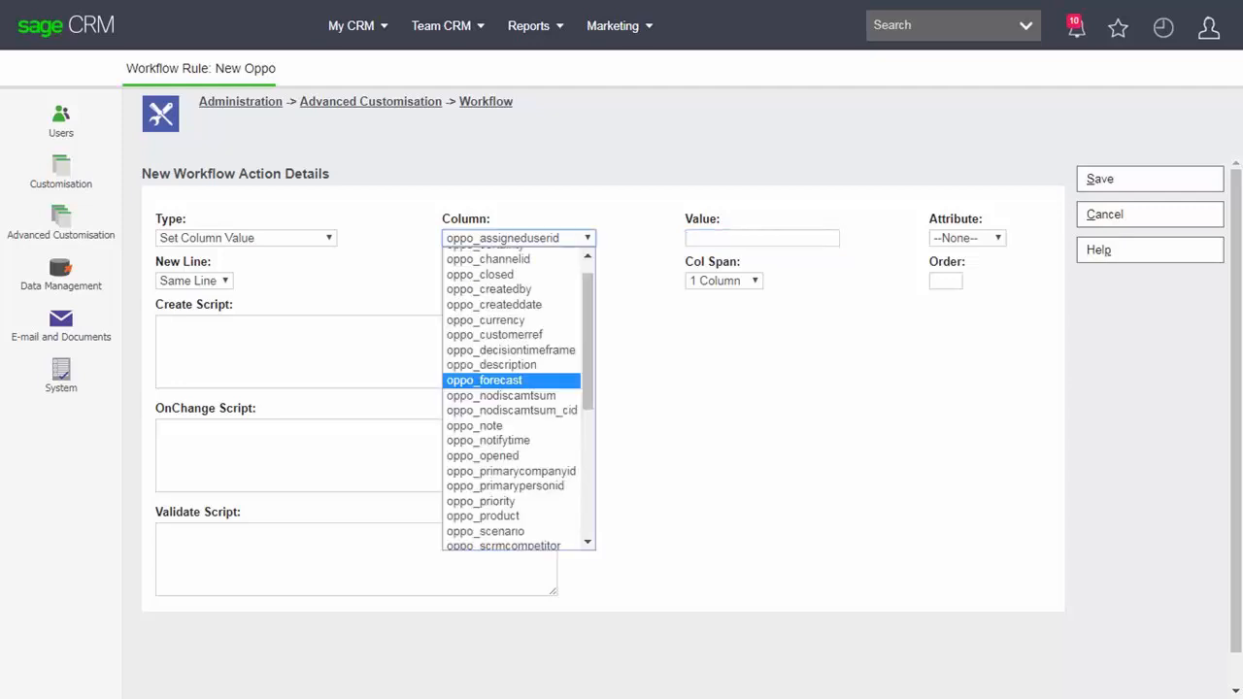
click(484, 379)
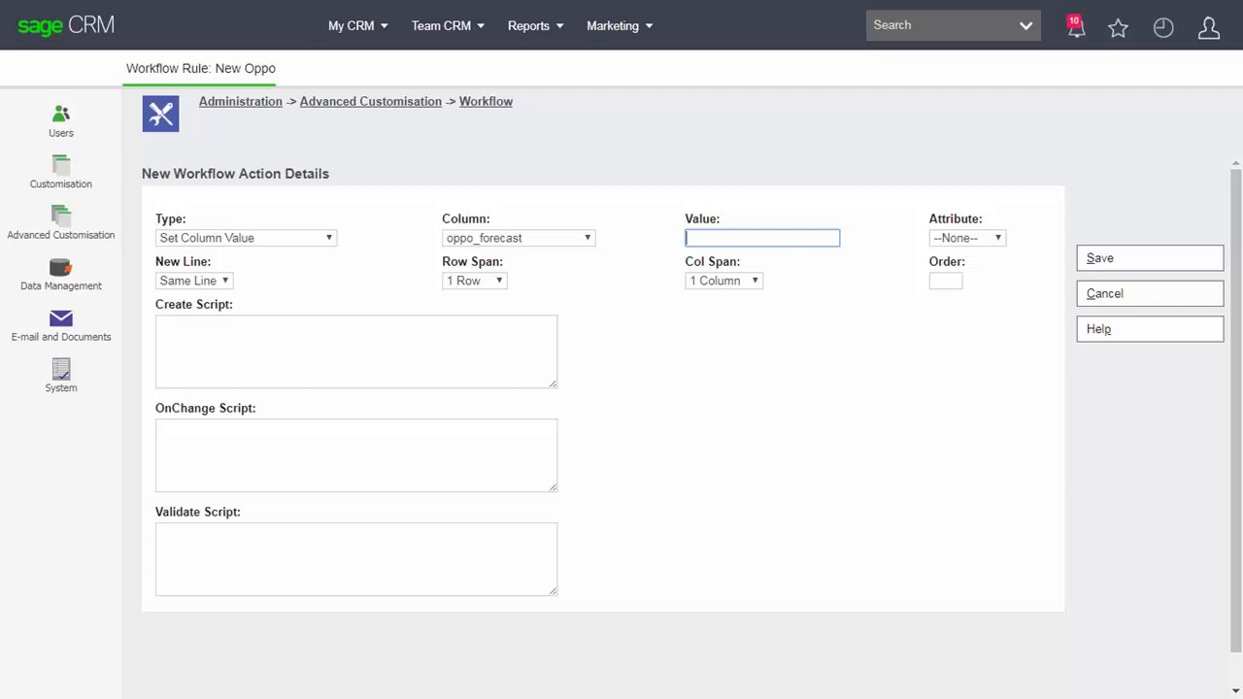
text(0)
click(967, 238)
click(954, 269)
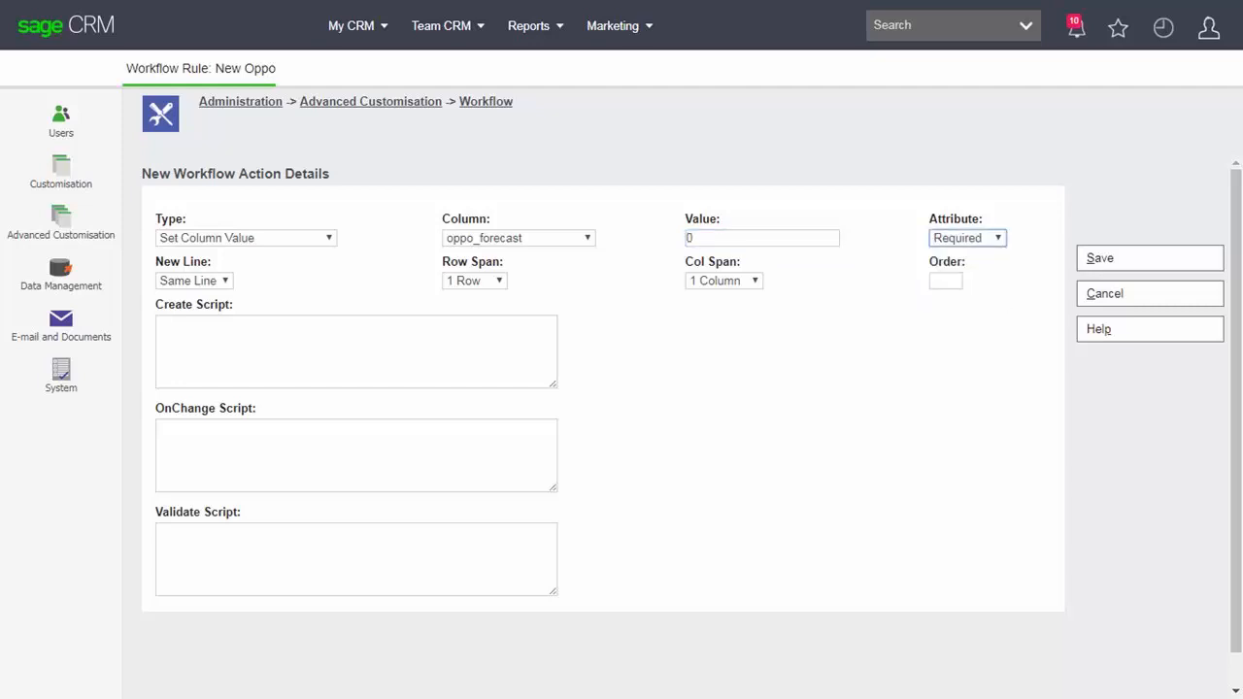
click(945, 281)
text(3)
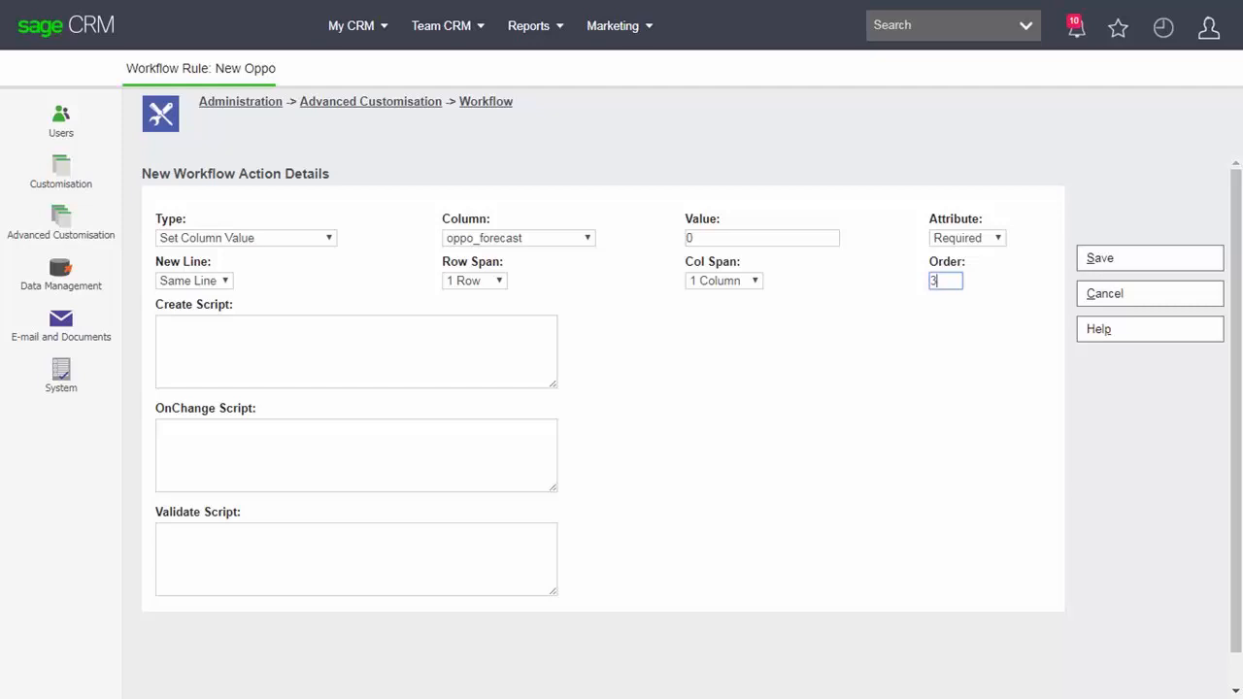
key(Return)
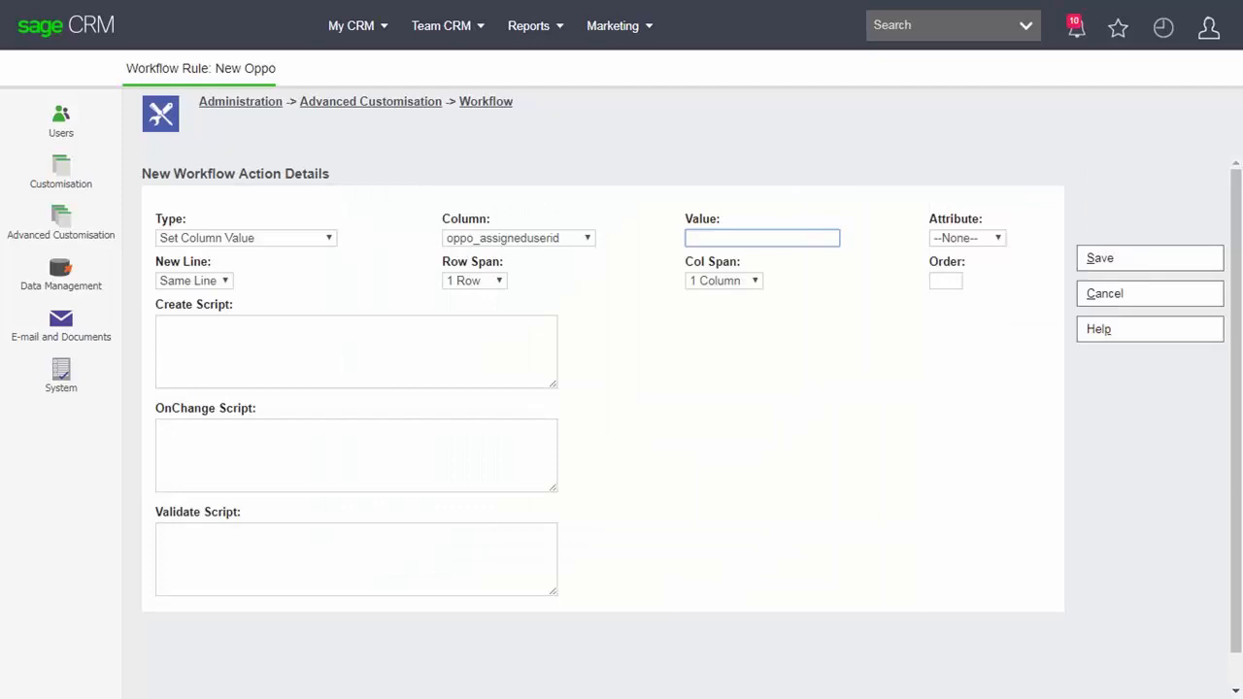
- Configure a Set Column Value action that sets oppo_certainty to 5 and makes the field Required
click(518, 237)
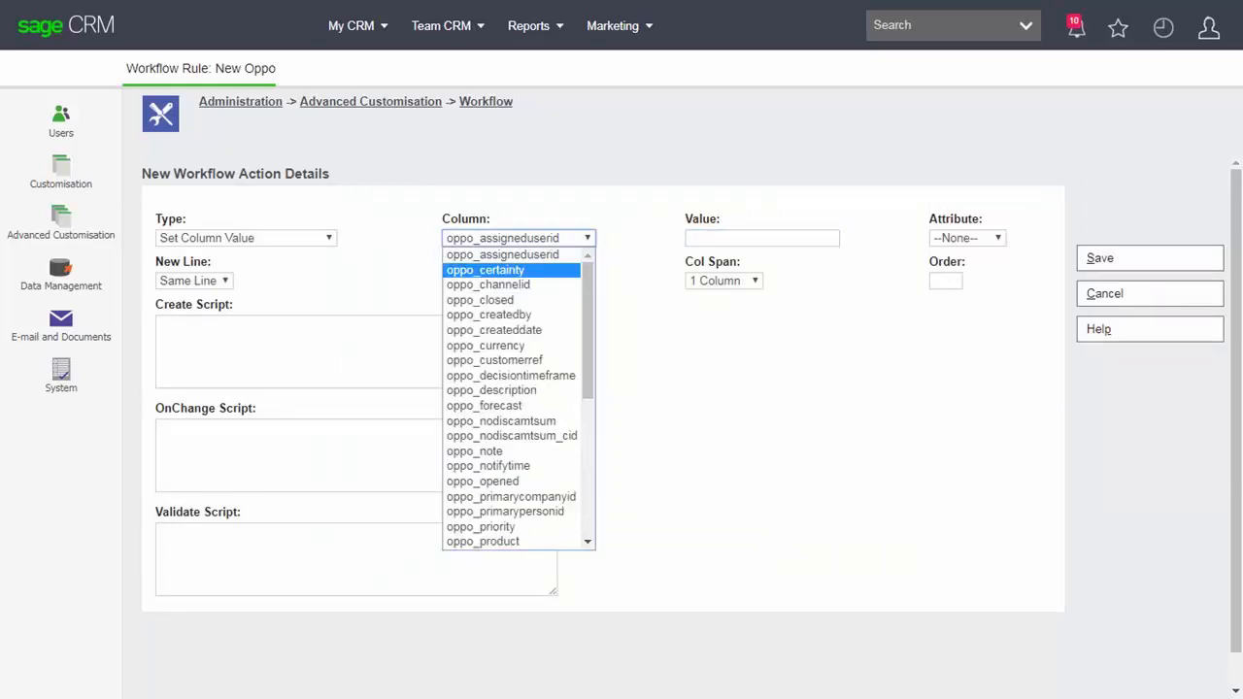
click(505, 270)
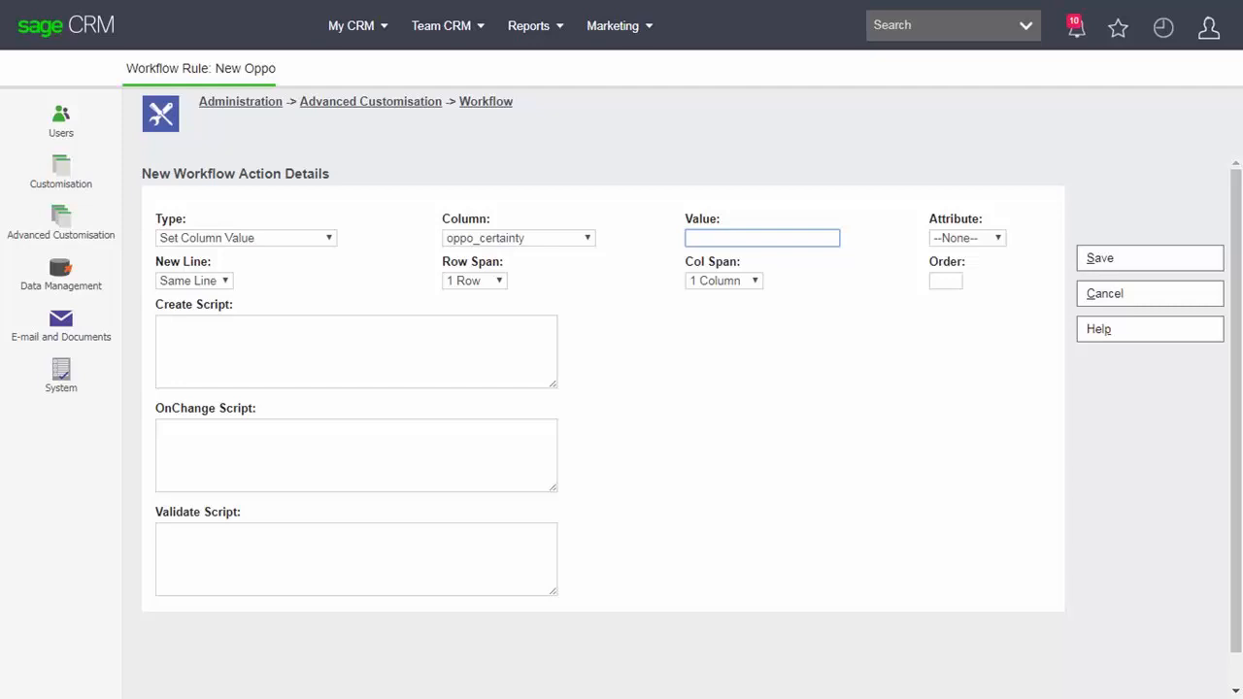
text(5)
click(971, 237)
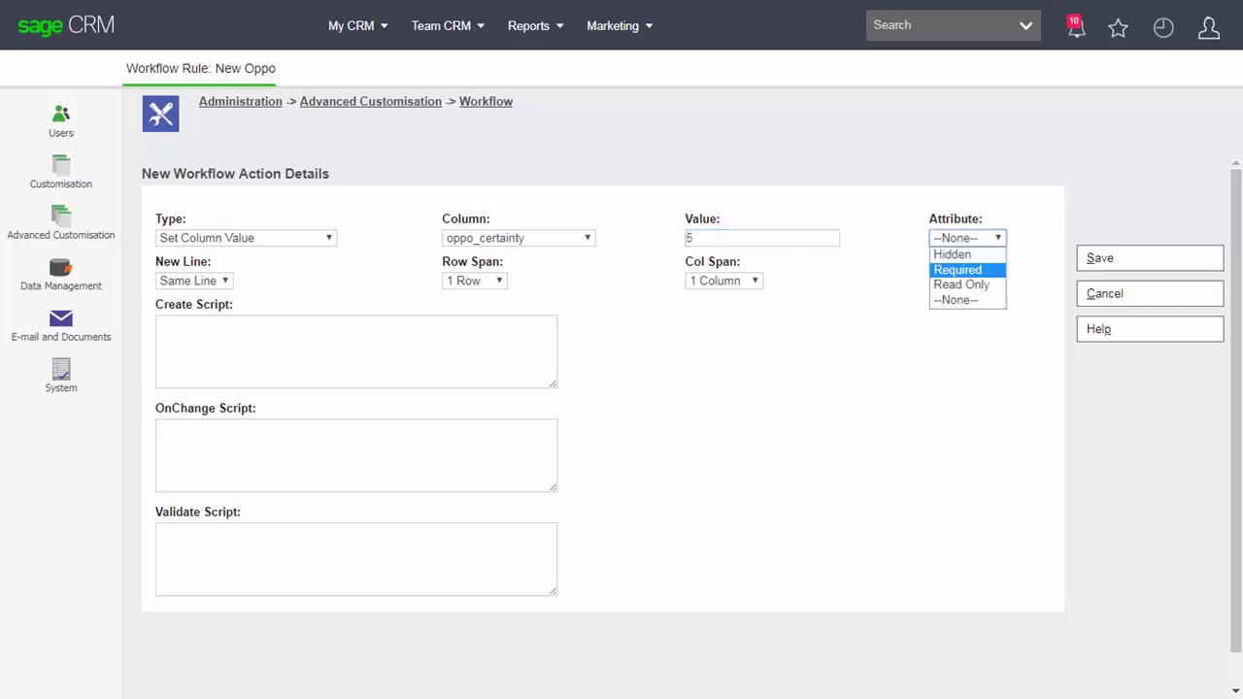
click(958, 270)
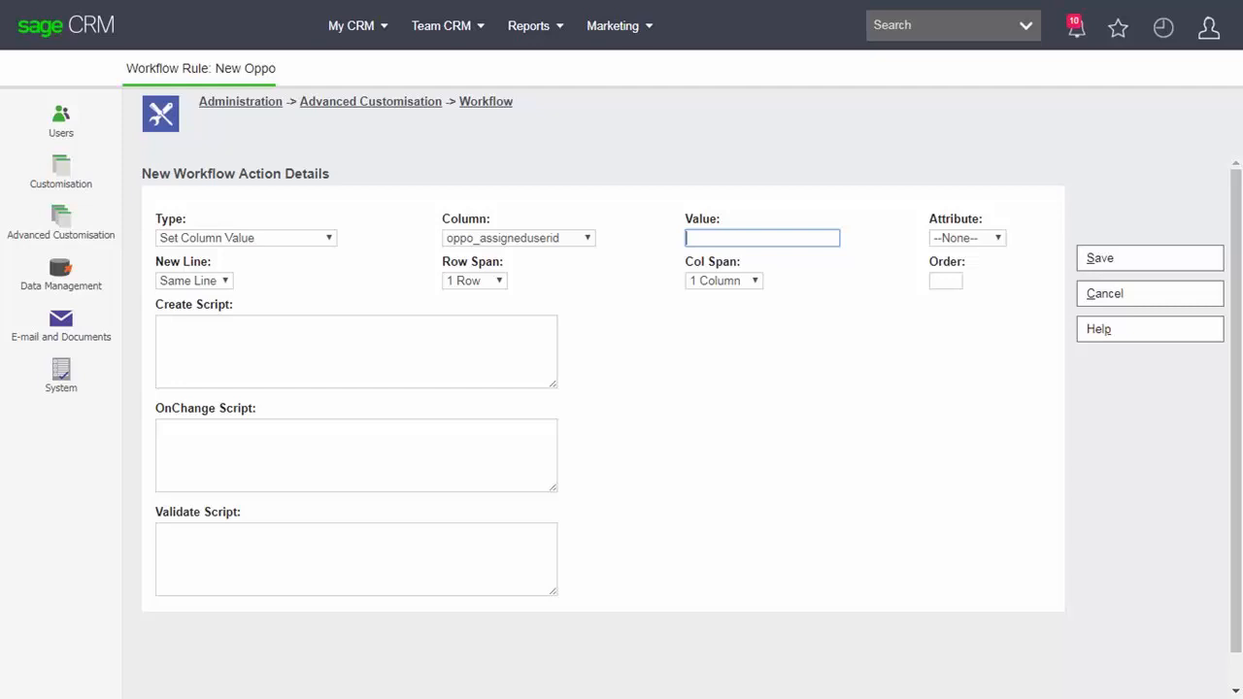
- Add an action setting oppo_assigneduserid to #user_userid#, on a new line, Read Only, with order 5
click(195, 281)
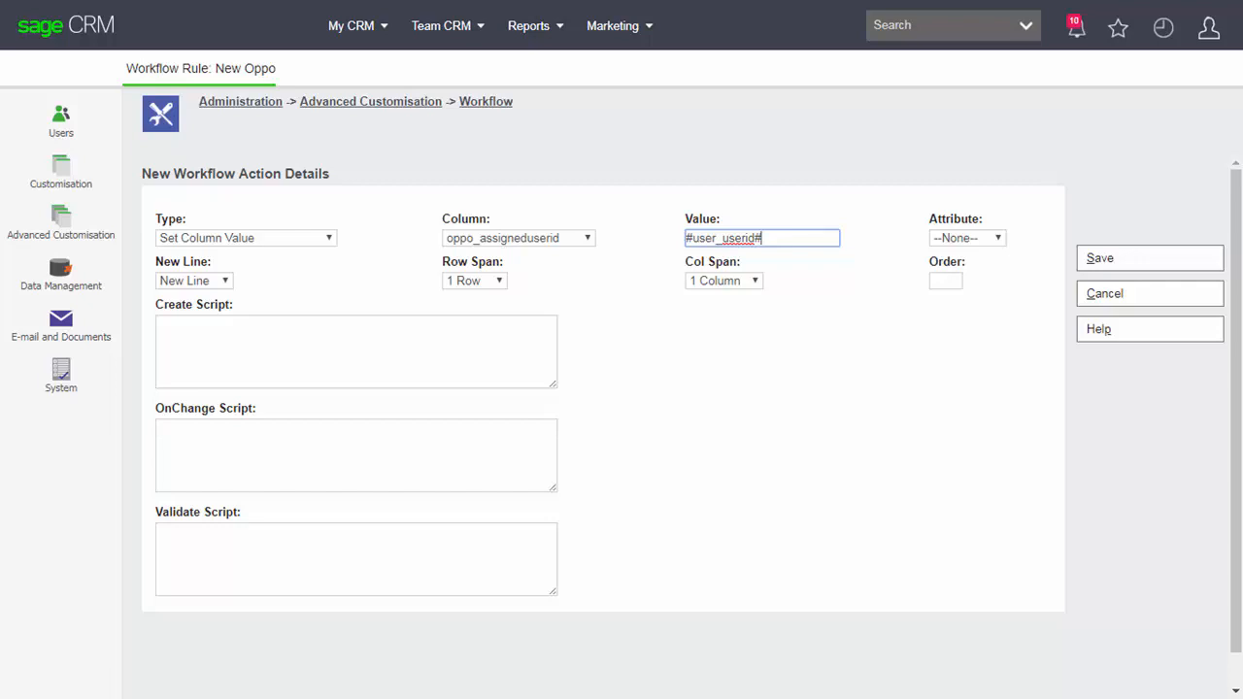
click(997, 238)
click(963, 285)
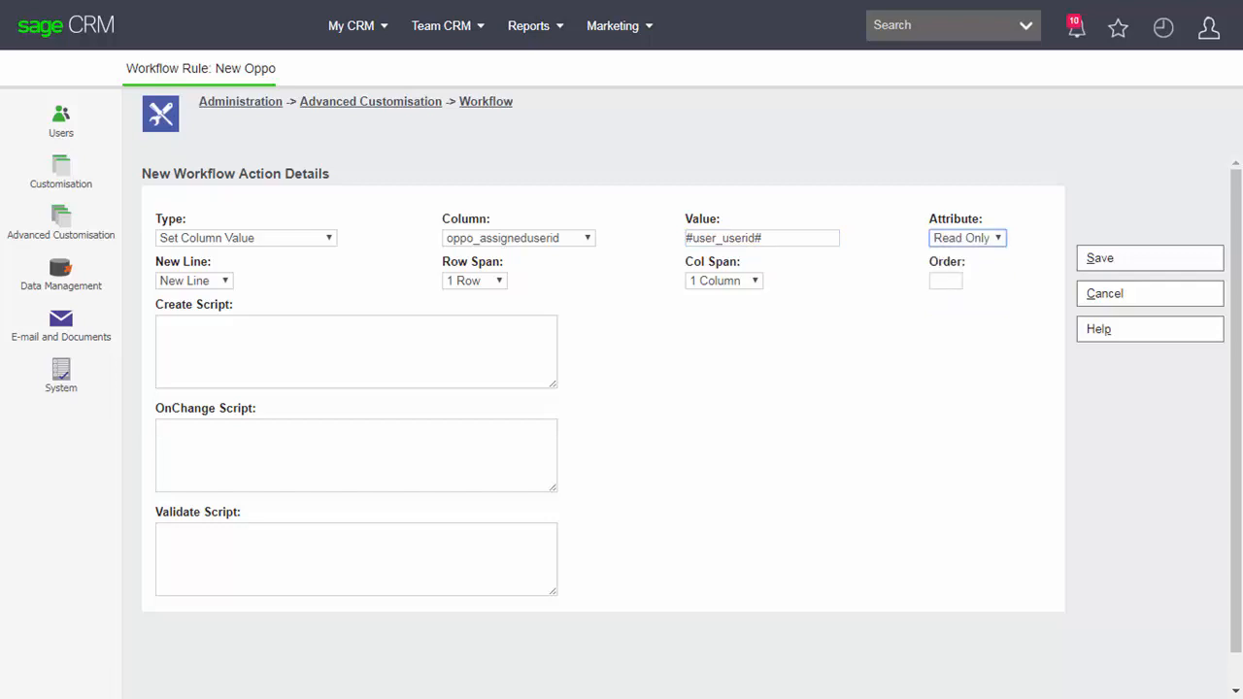
click(946, 280)
text(5)
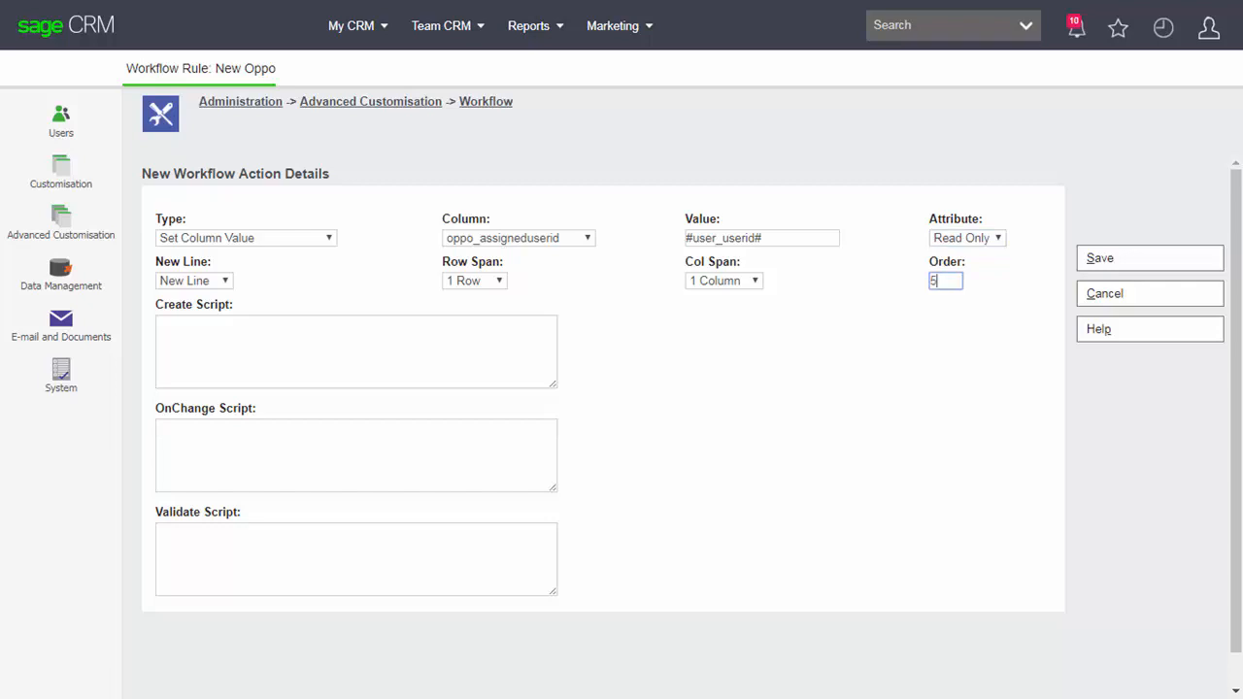
click(1149, 258)
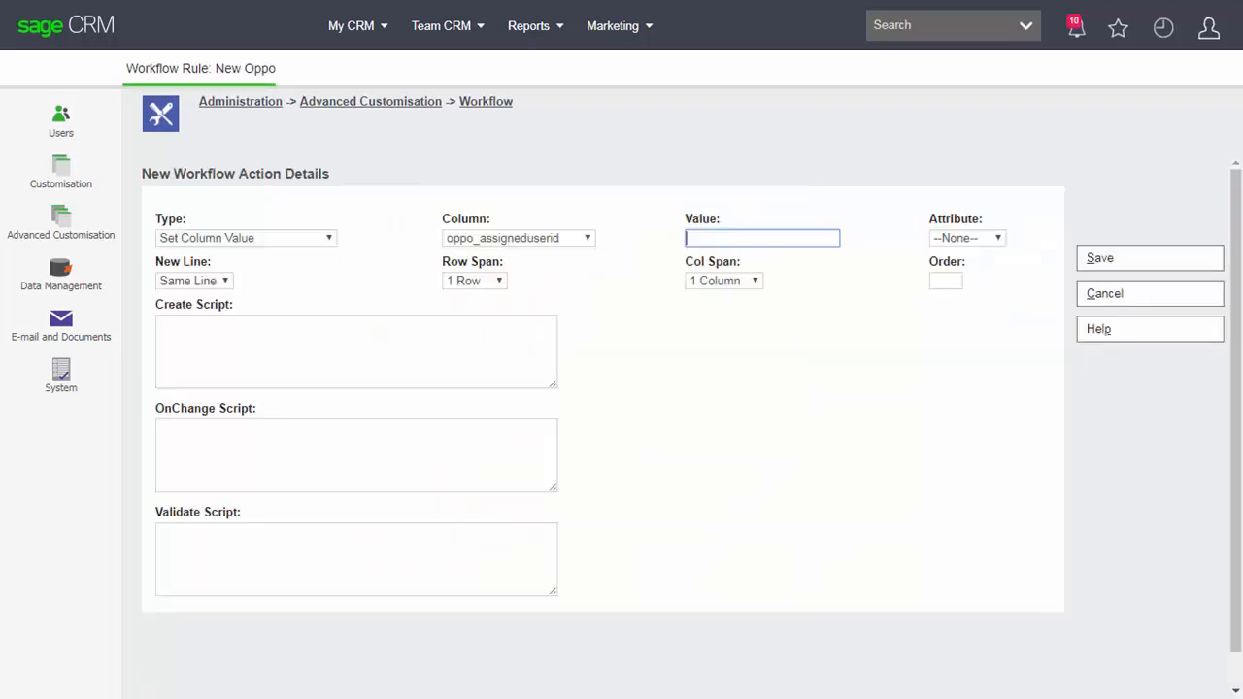
- Configure a Set Column Value action for oppo_channelid with the create script "DefaultValue = CurrentUser.user_primarychannelid", leaving its value blank
click(519, 238)
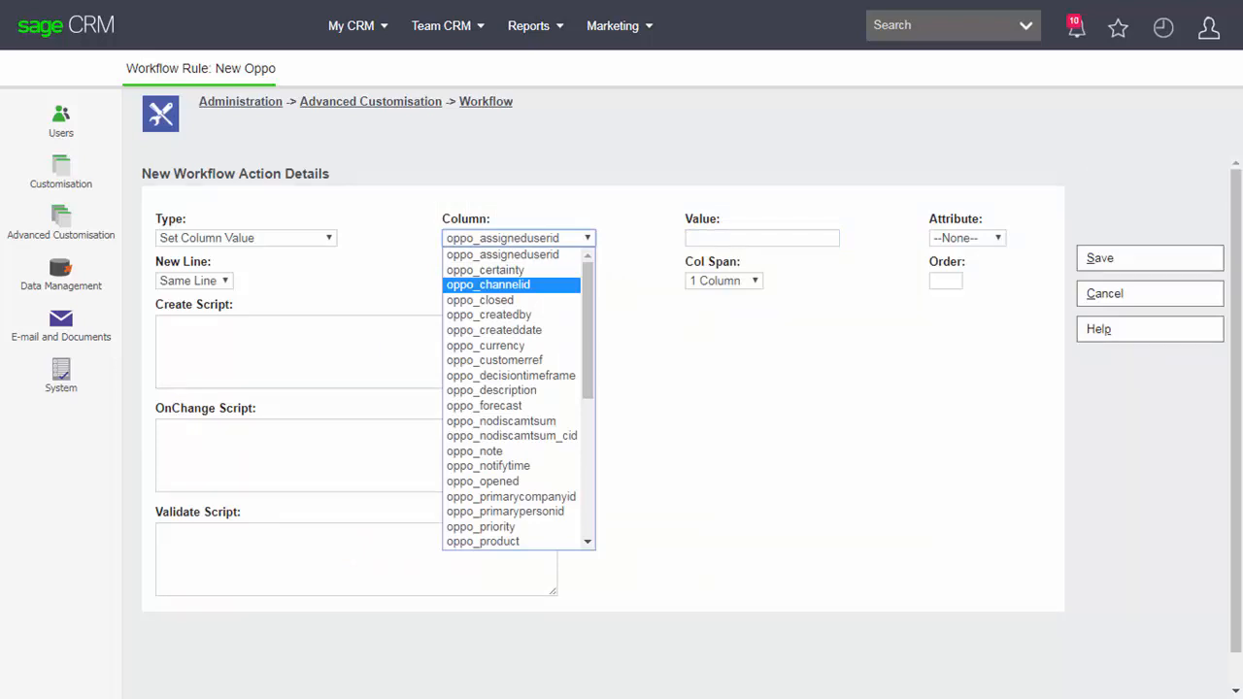
click(511, 285)
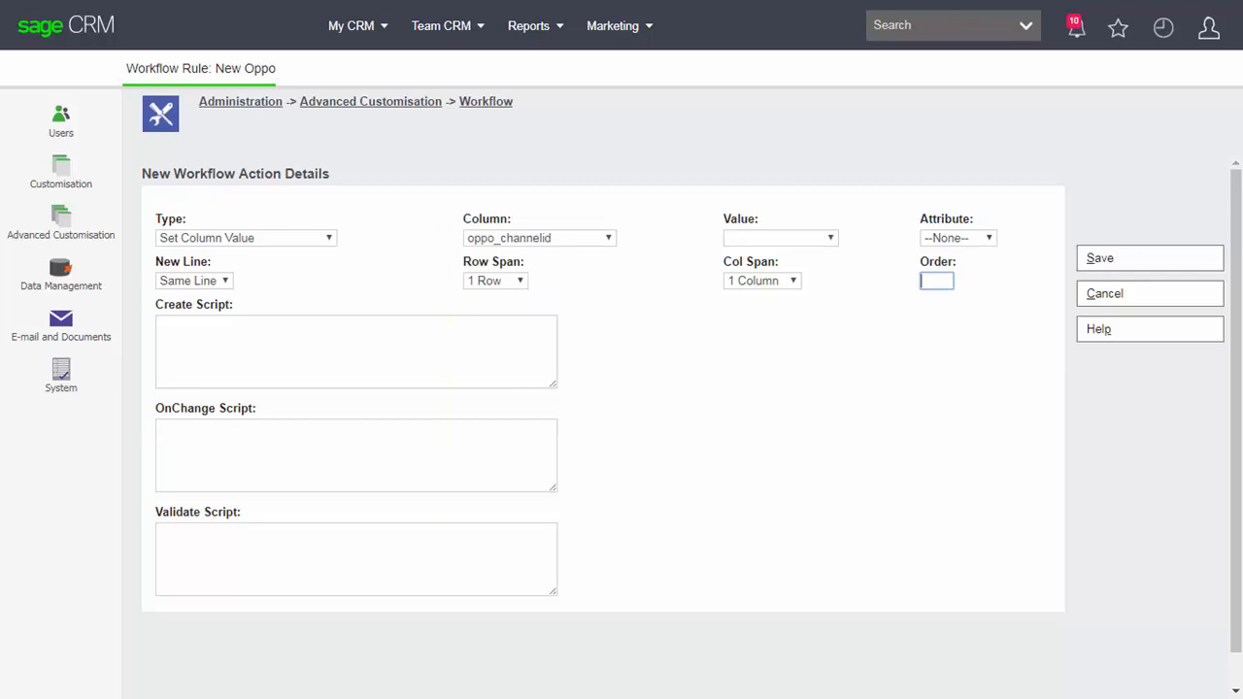
click(781, 238)
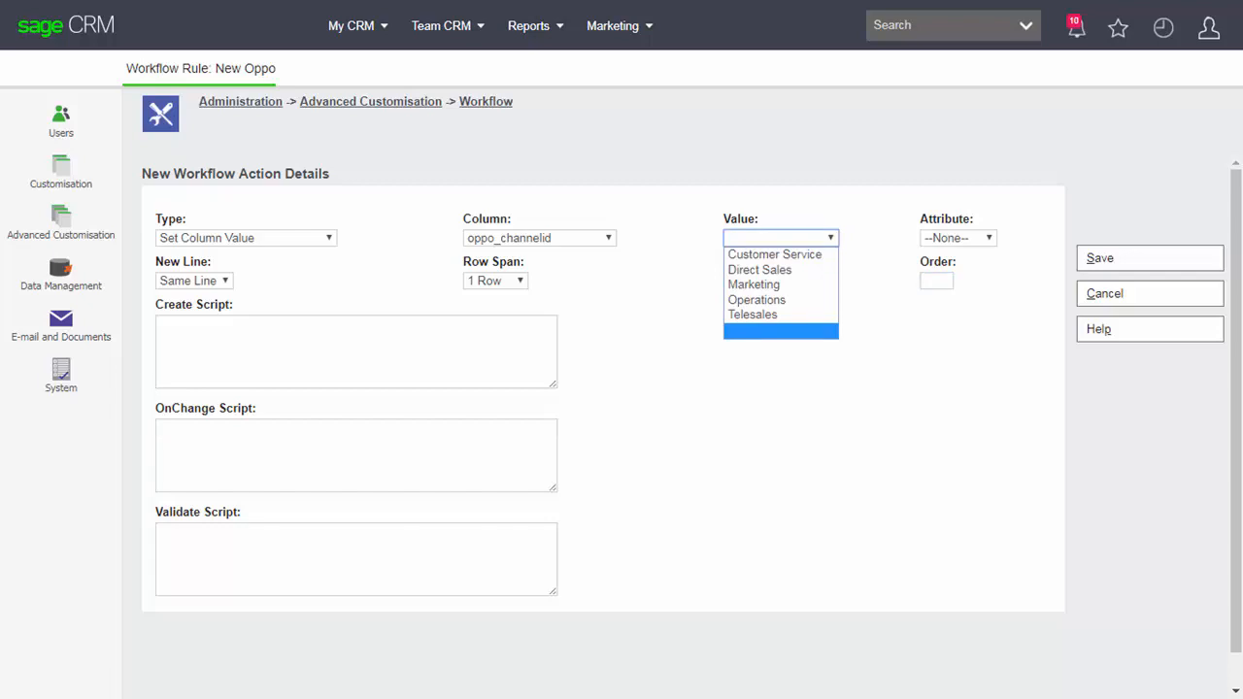
click(357, 351)
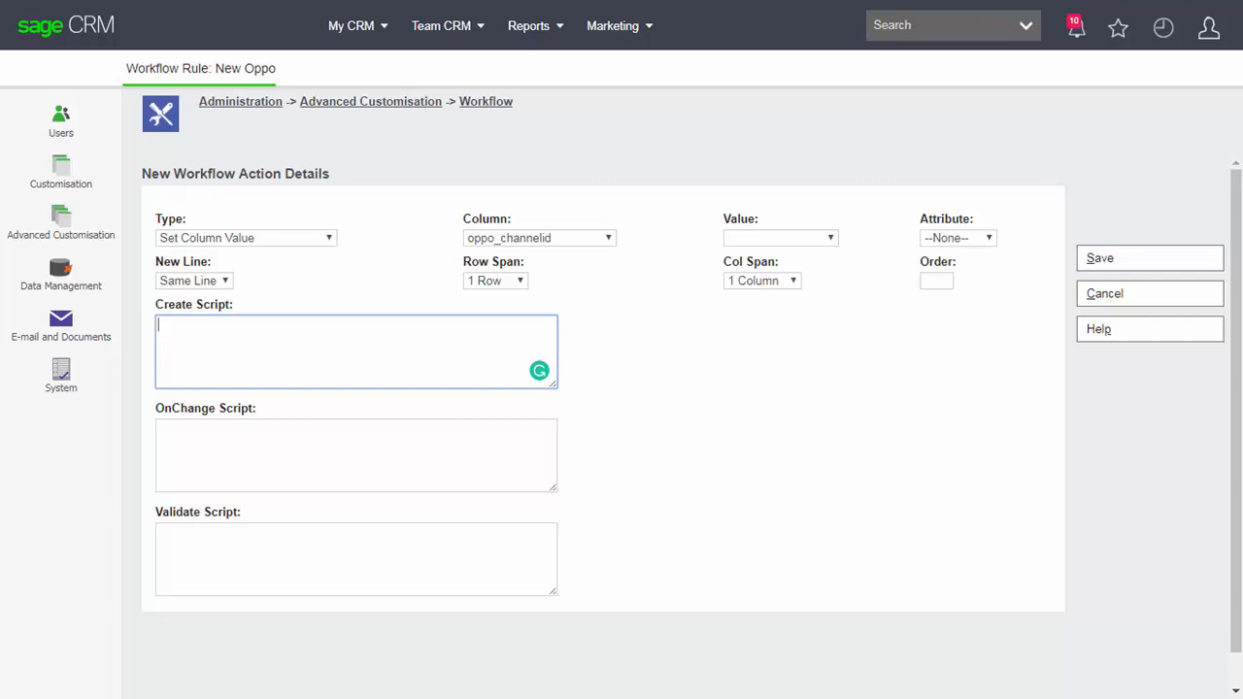
text(DefaultValue = CurrentUser.user_primarychannelid)
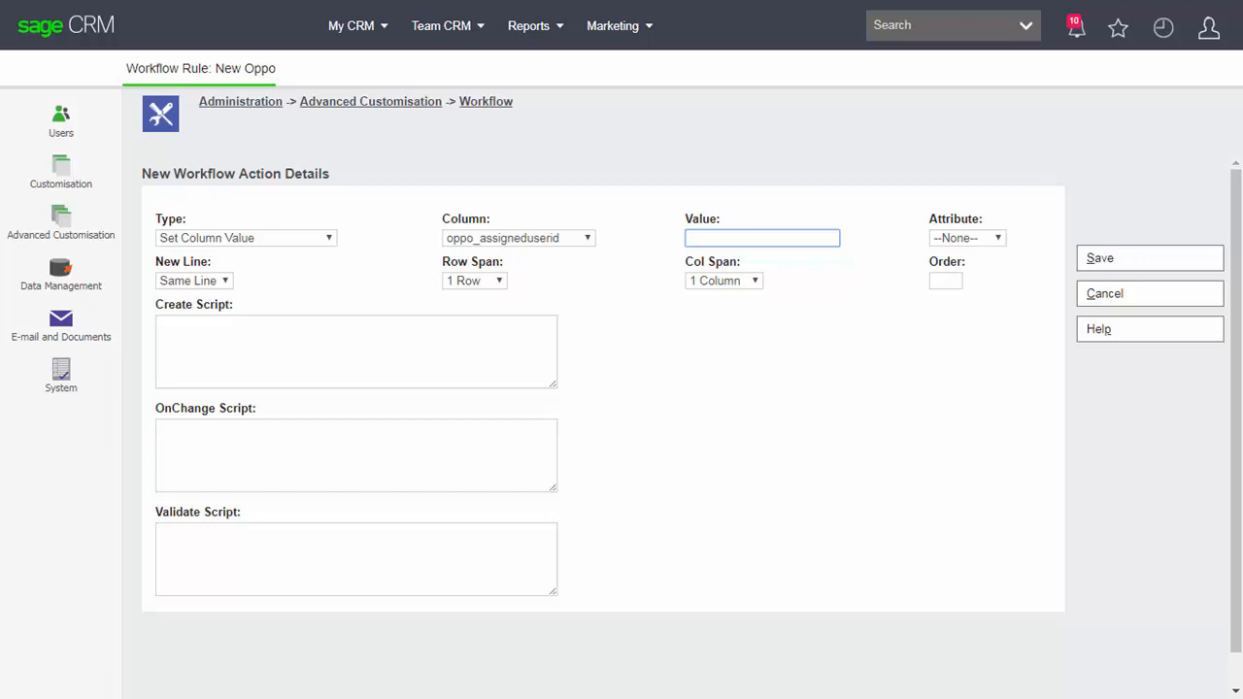
- Configure a Set Column Value action that sets oppo_priority to Normal and makes the field Read Only
click(517, 238)
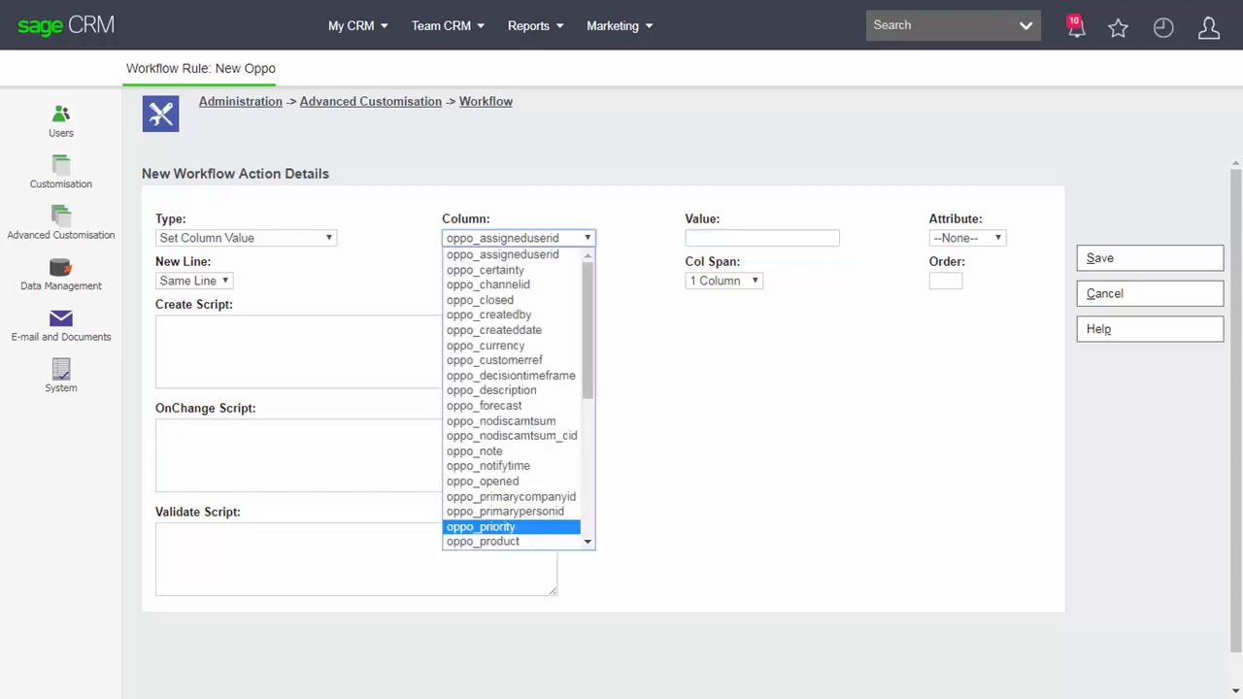
click(511, 526)
click(796, 238)
click(790, 269)
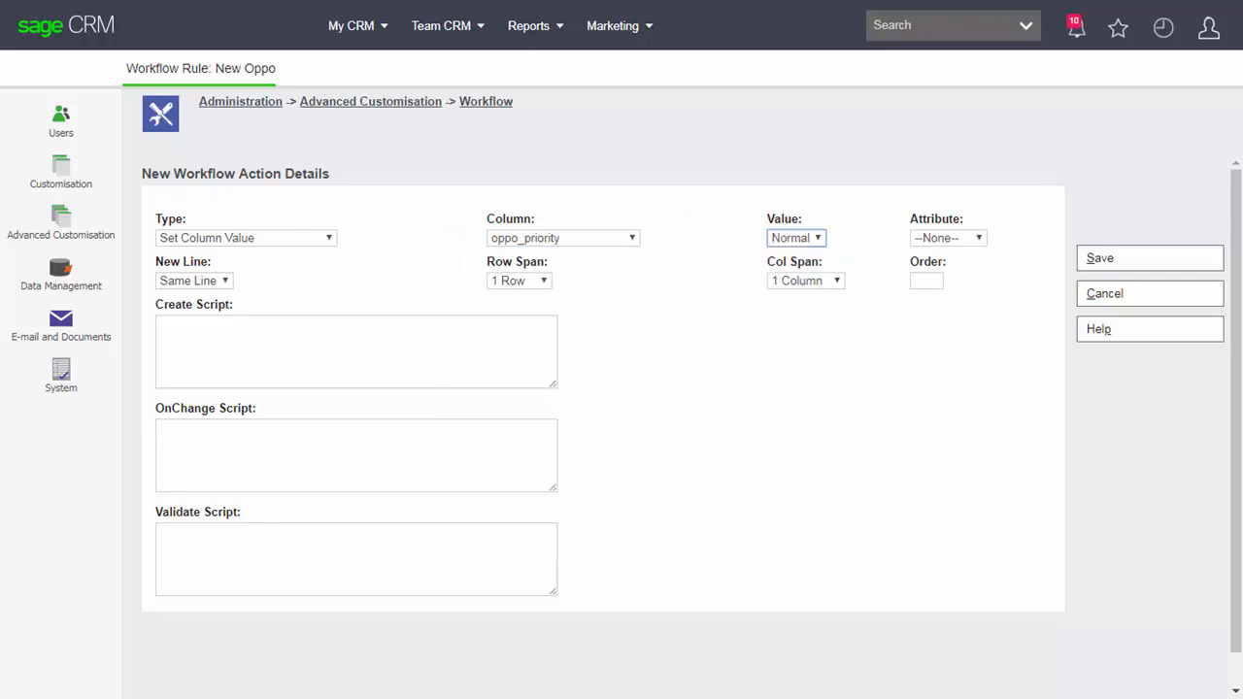
click(948, 238)
click(942, 284)
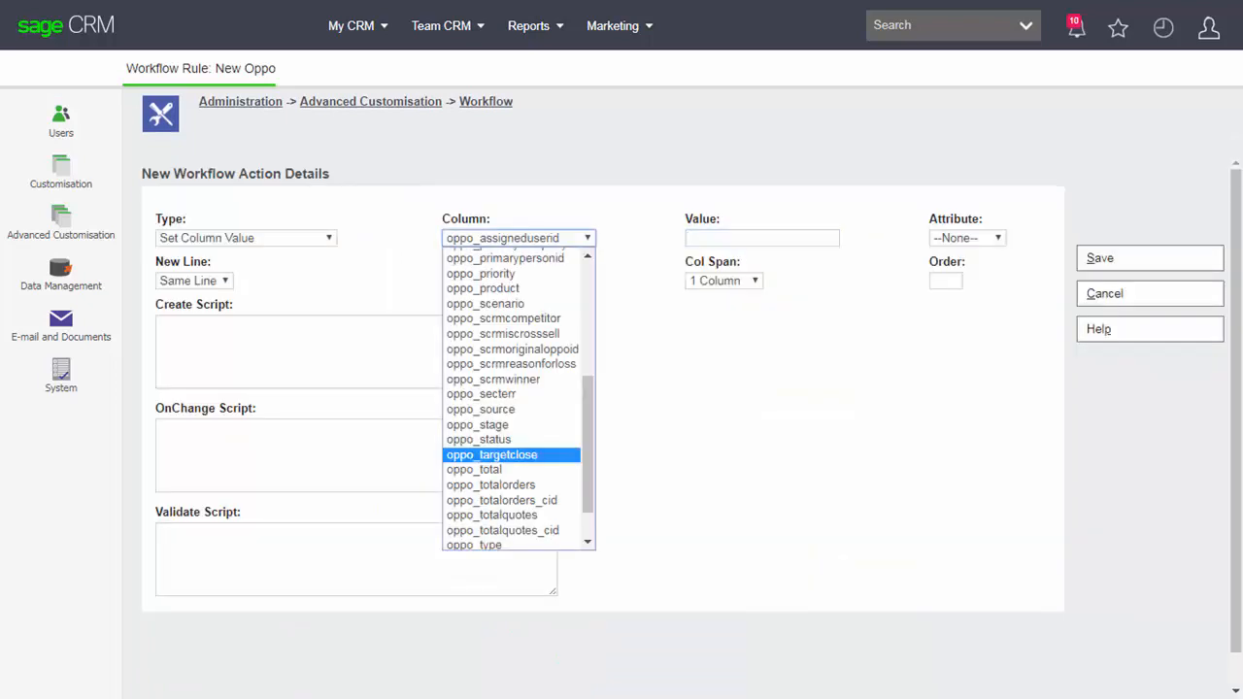
- Configure the Set Column Value action for oppo_targetclose with the value 9600 and order 8
key(Tab)
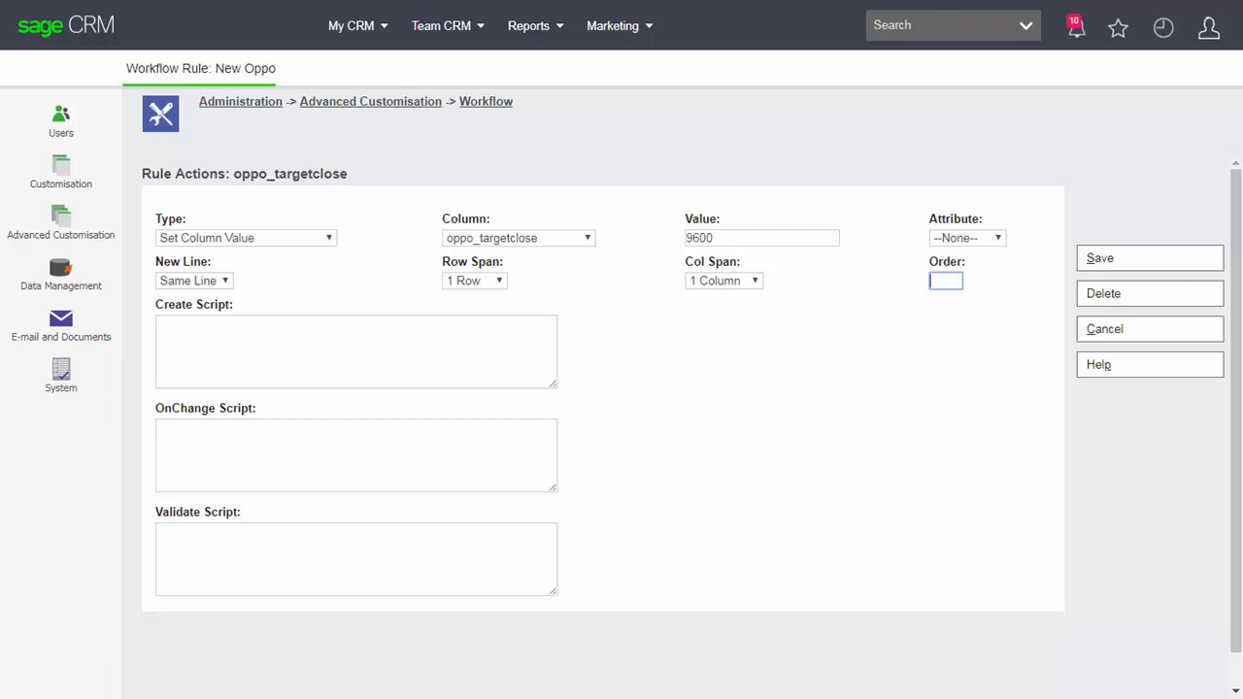
text(8)
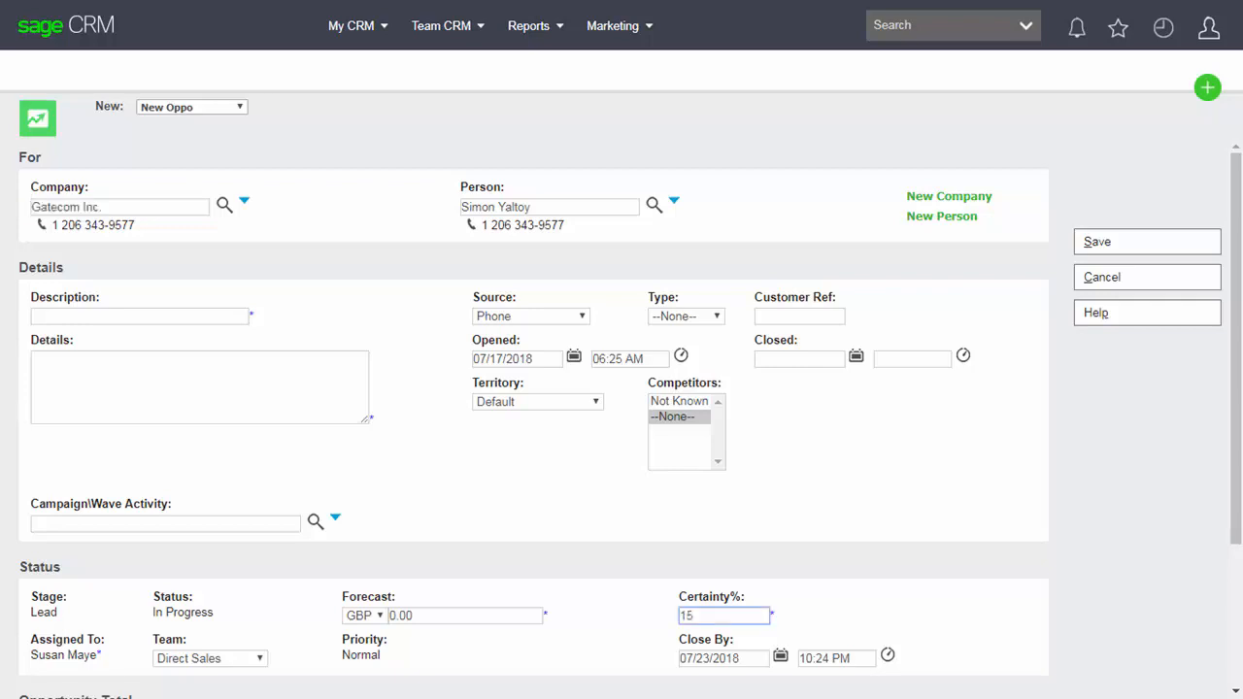
- Test the certainty limit with 15 on the new opportunity and view the tracking history of the saved Test 1 opportunity
key(Tab)
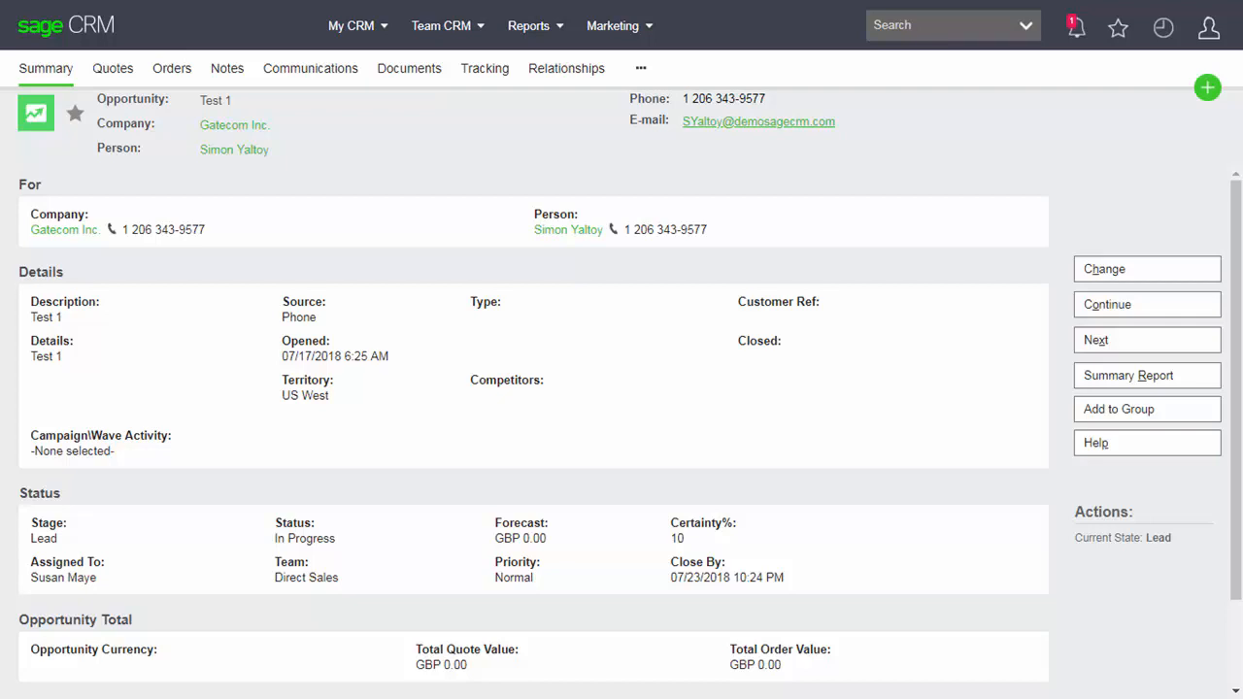
click(484, 69)
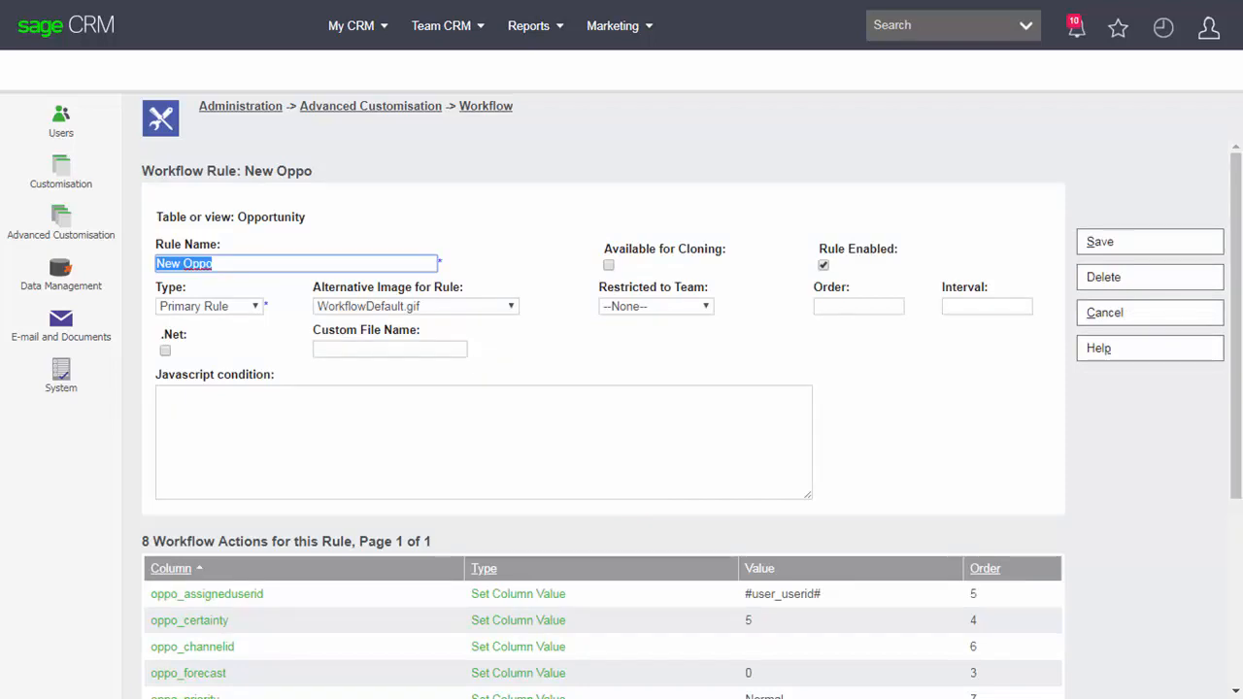
- Make the New Oppo rule available for cloning and clone it, including its actions, as a new Opportunity rule named Qualify
click(608, 265)
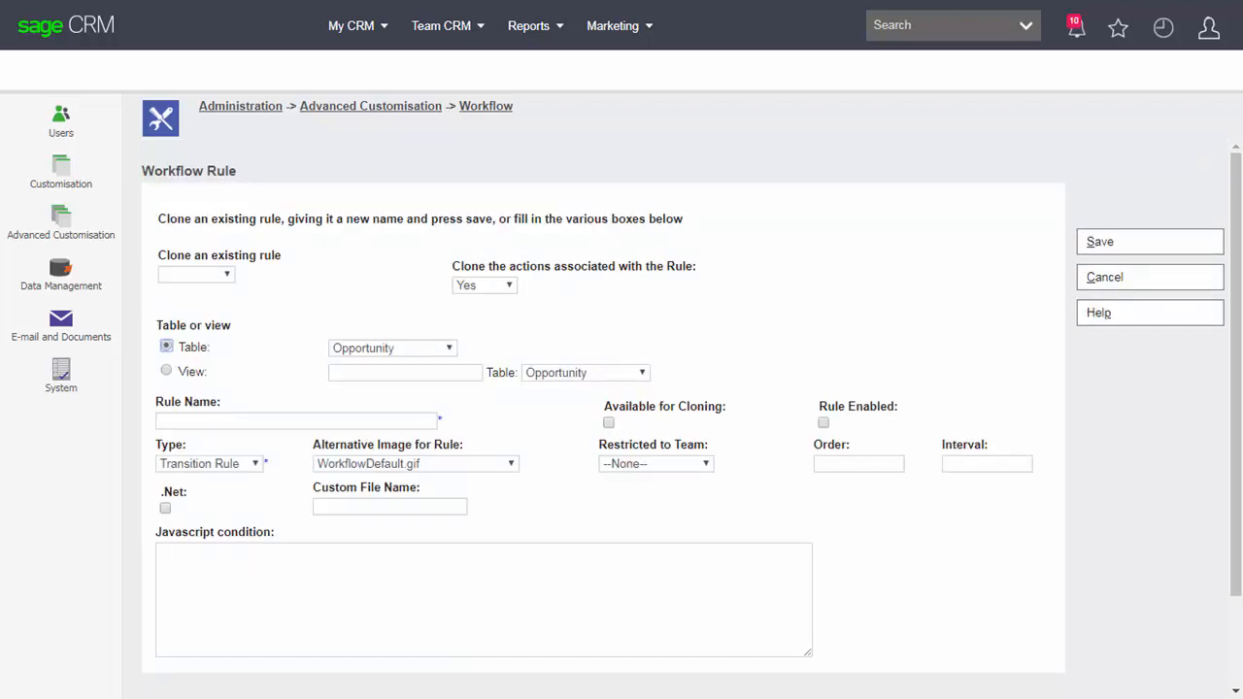
click(296, 421)
text(Qualify)
click(226, 275)
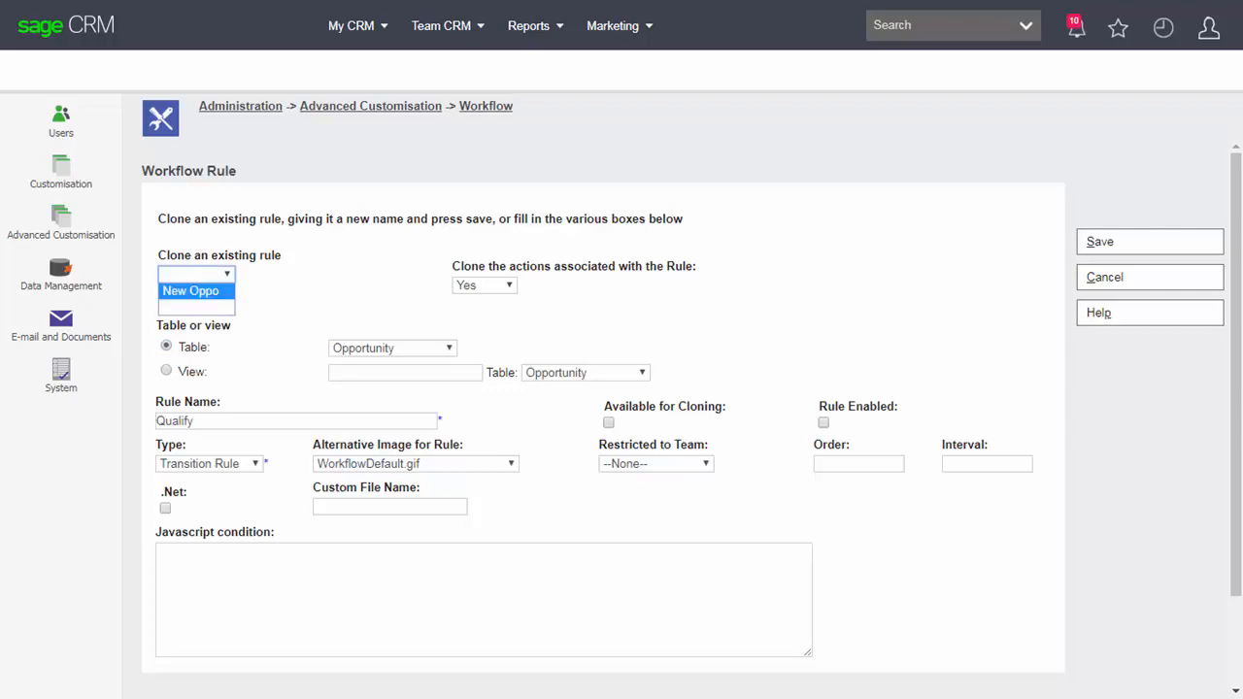
click(197, 292)
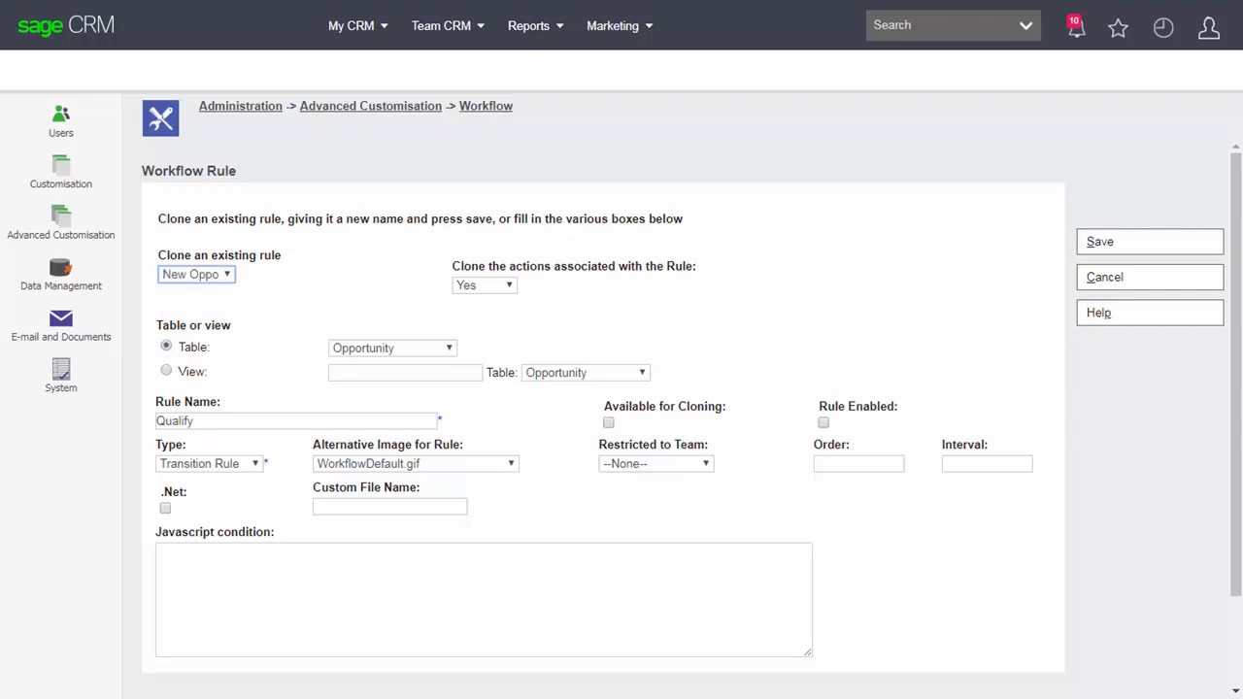
click(1149, 242)
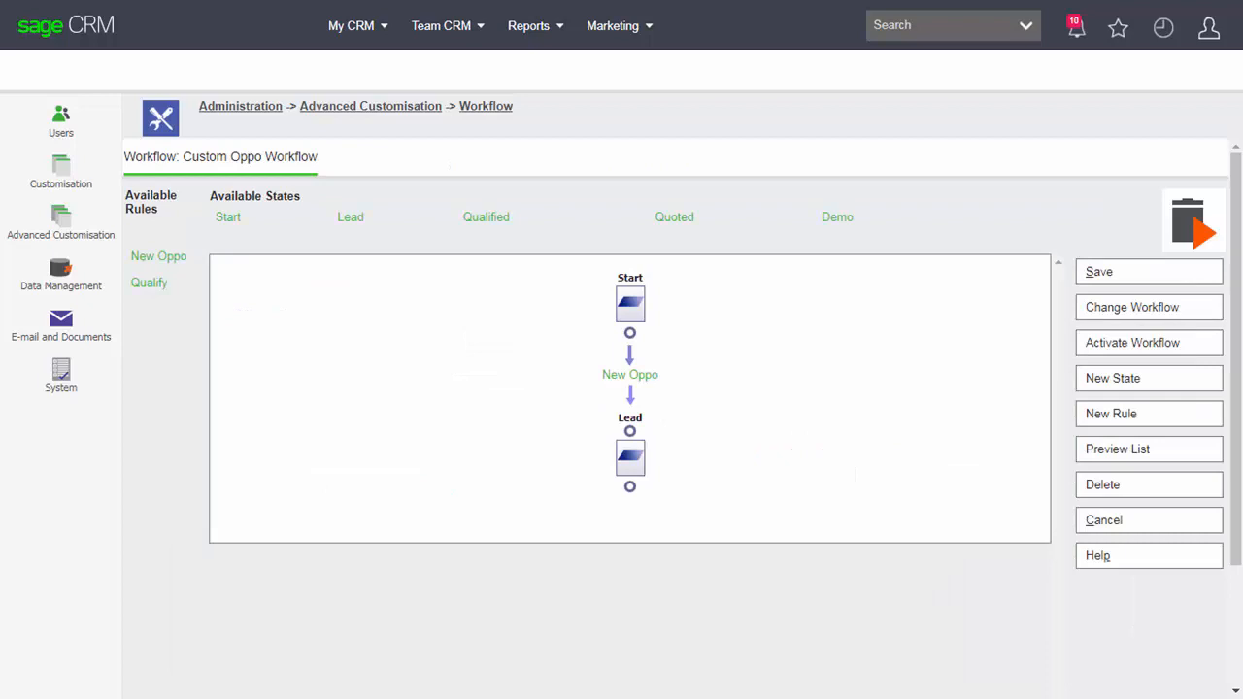
- Open the Qualify rule and change its type to Transition Rule
click(149, 283)
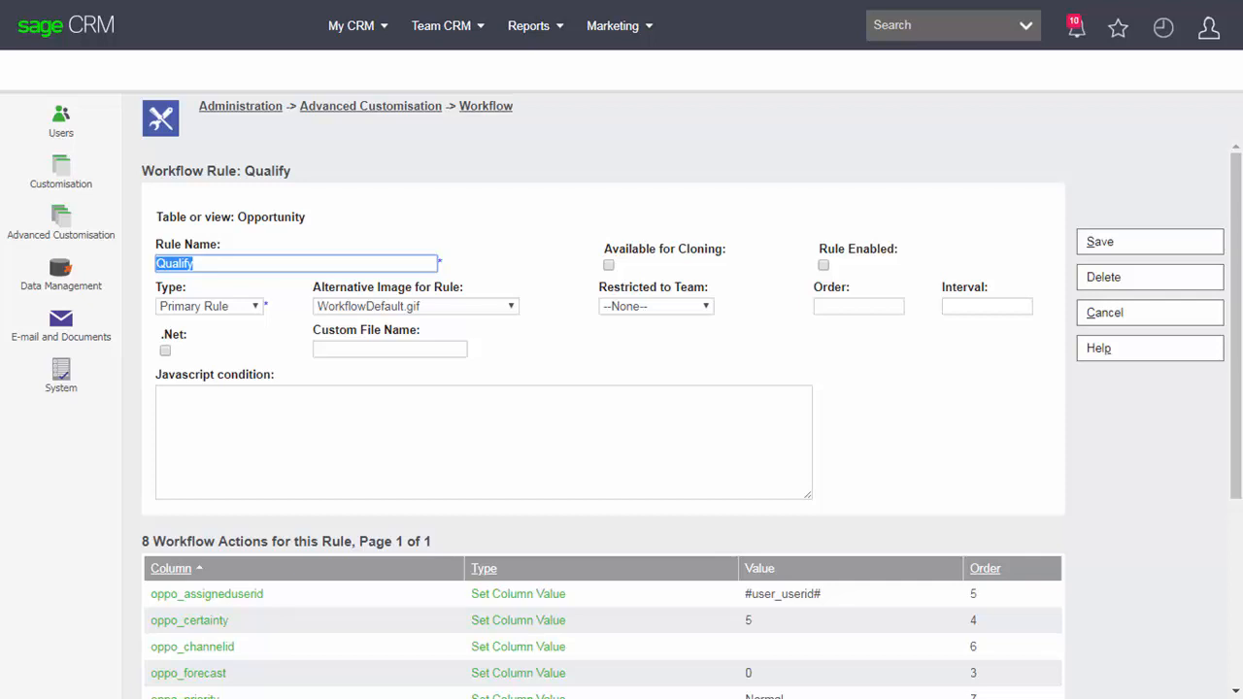
click(254, 306)
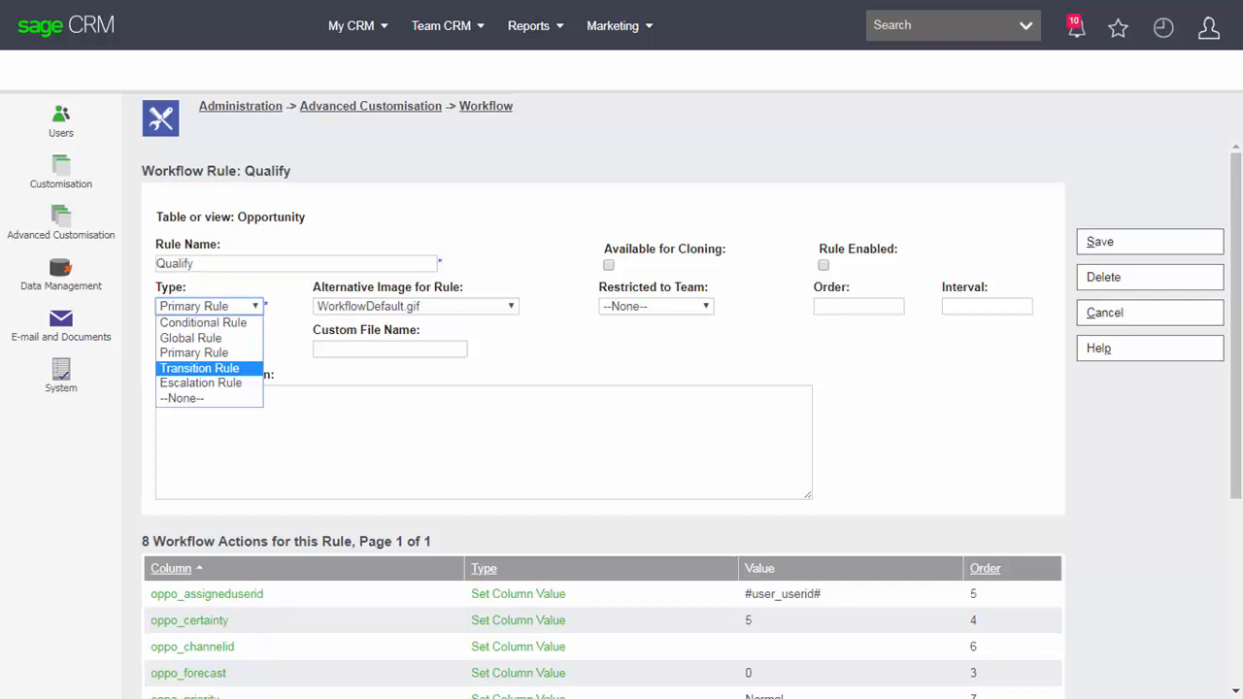
click(200, 369)
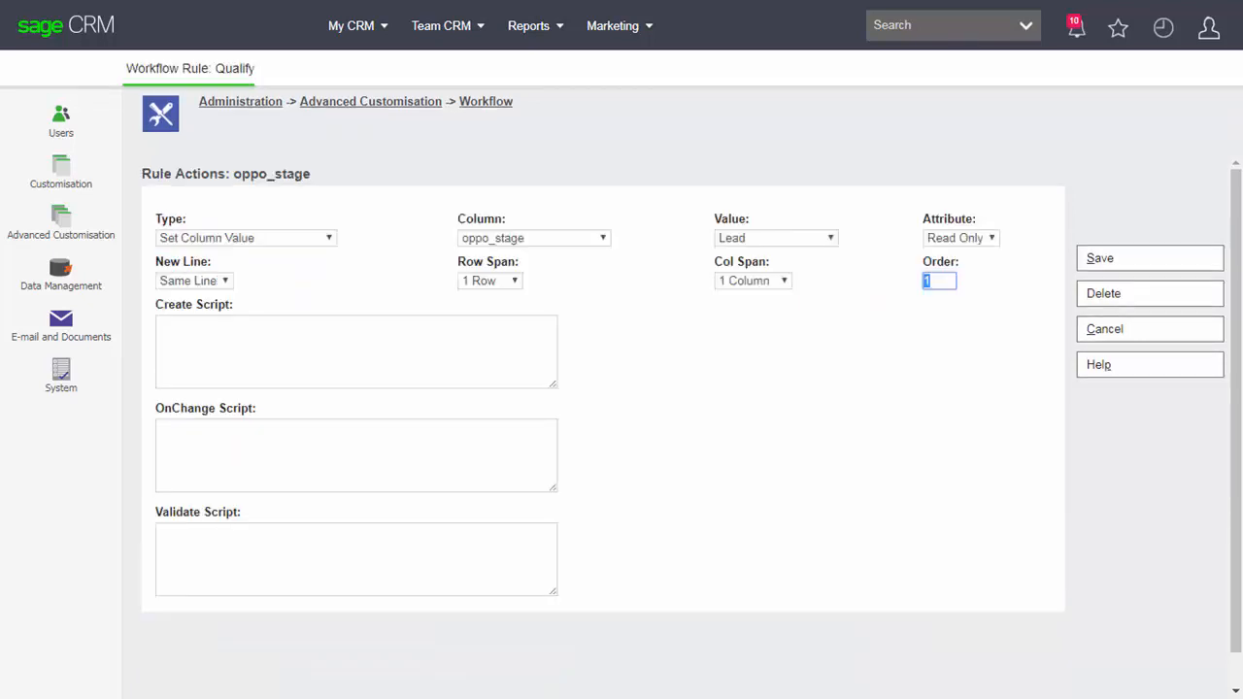
- In the Qualify rule, set oppo_stage to Qualified, change oppo_forecast to Display Field for Amendment and set oppo_certainty to 15
click(776, 238)
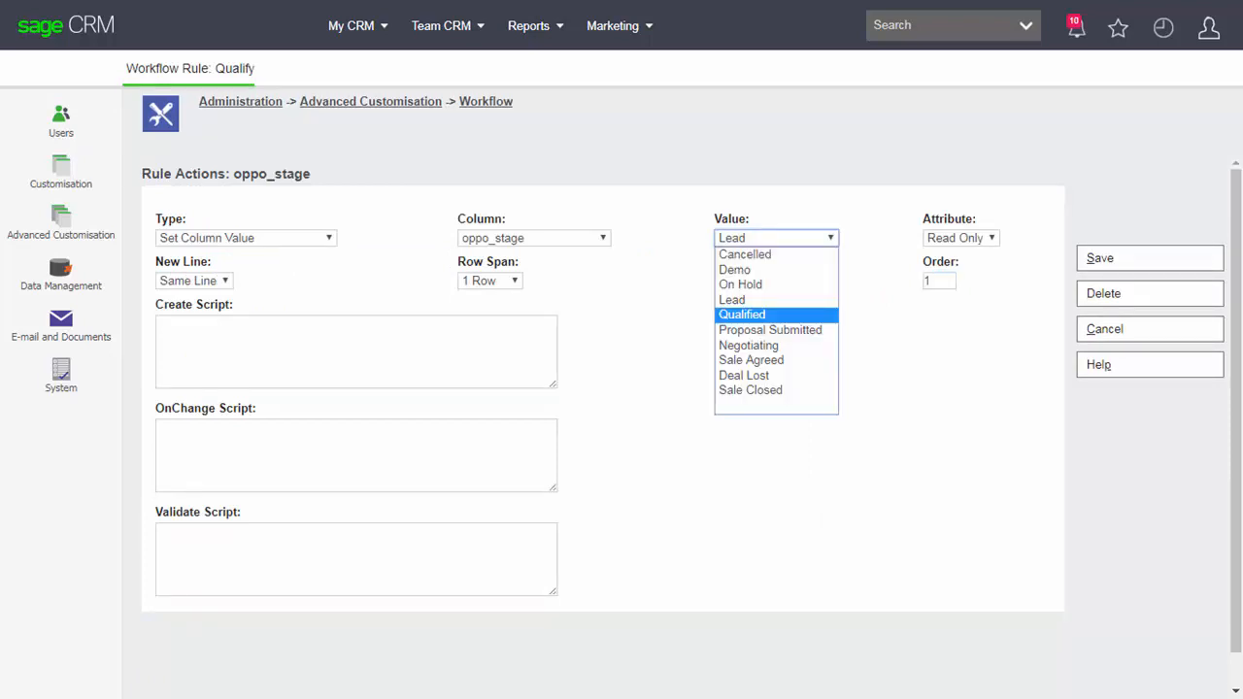
click(776, 315)
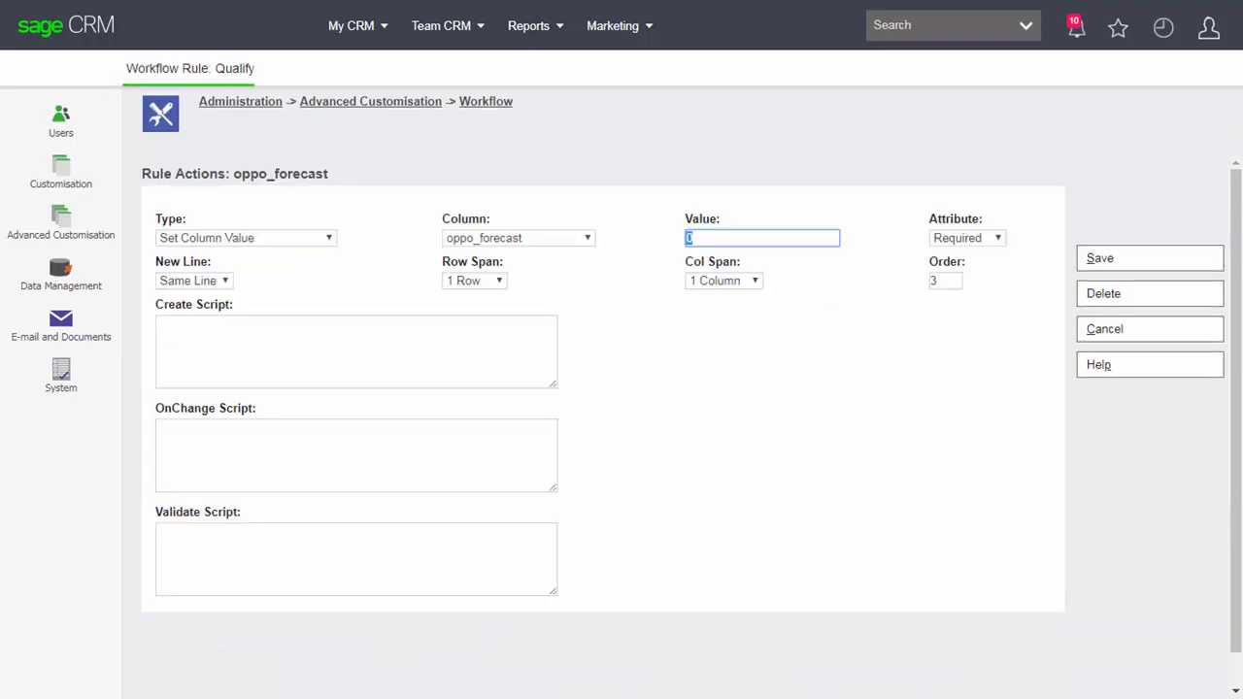
click(245, 238)
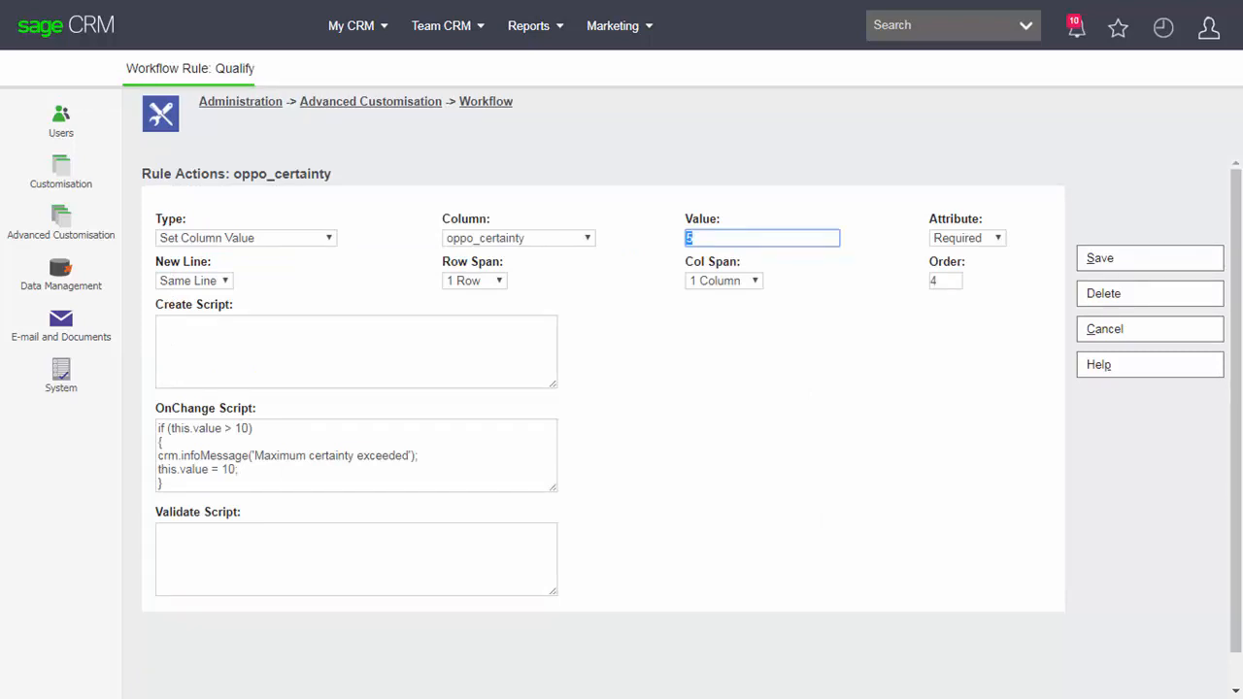
text(15)
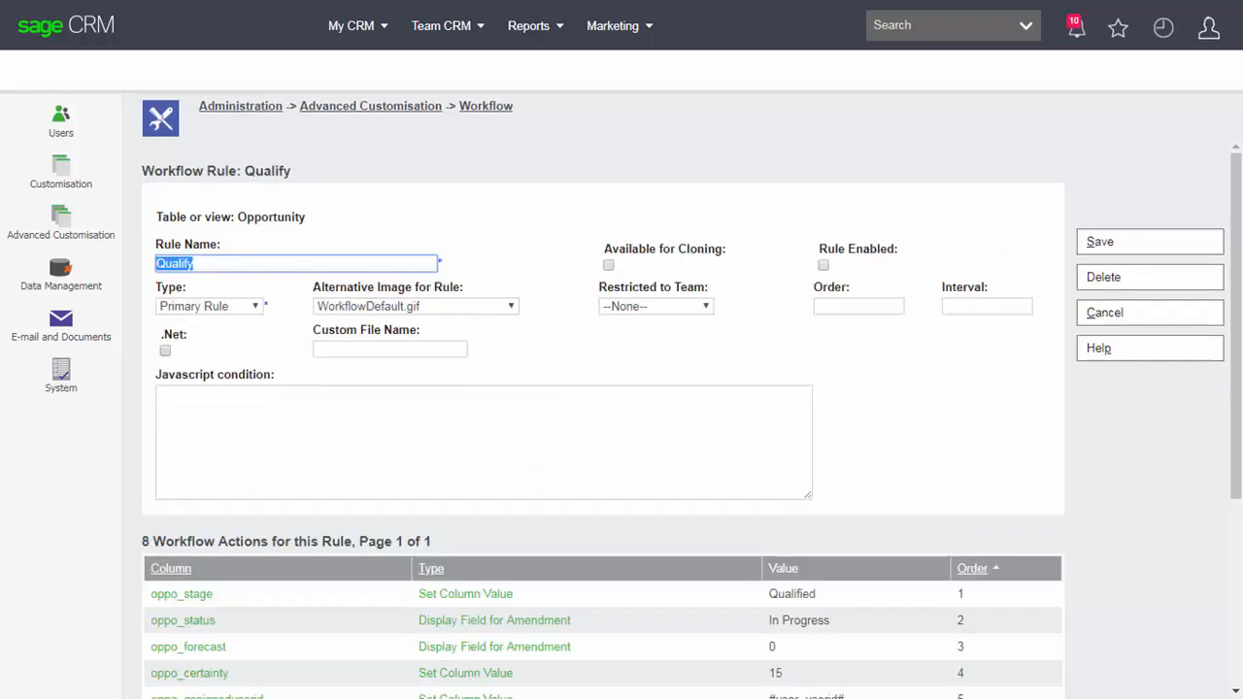
- Change the Qualify rule's oppo_assigneduserid, oppo_channelid and oppo_priority actions to Display Field for Amendment
scroll(602, 437, down, 2)
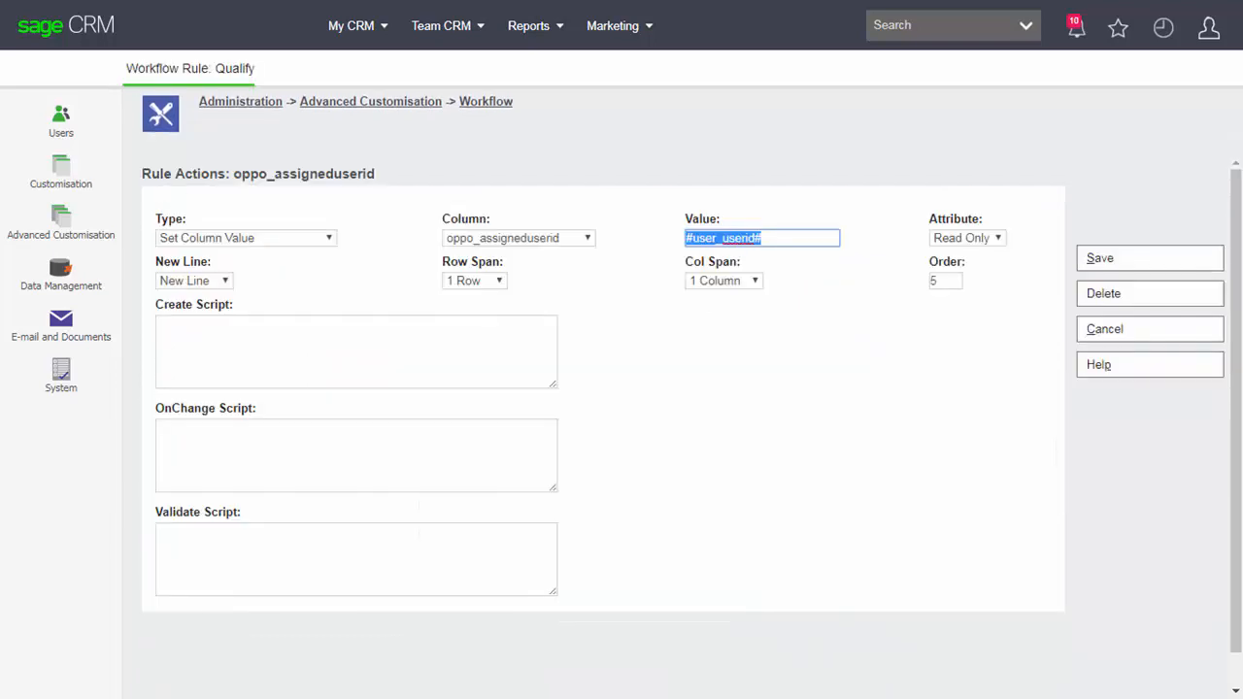
click(246, 238)
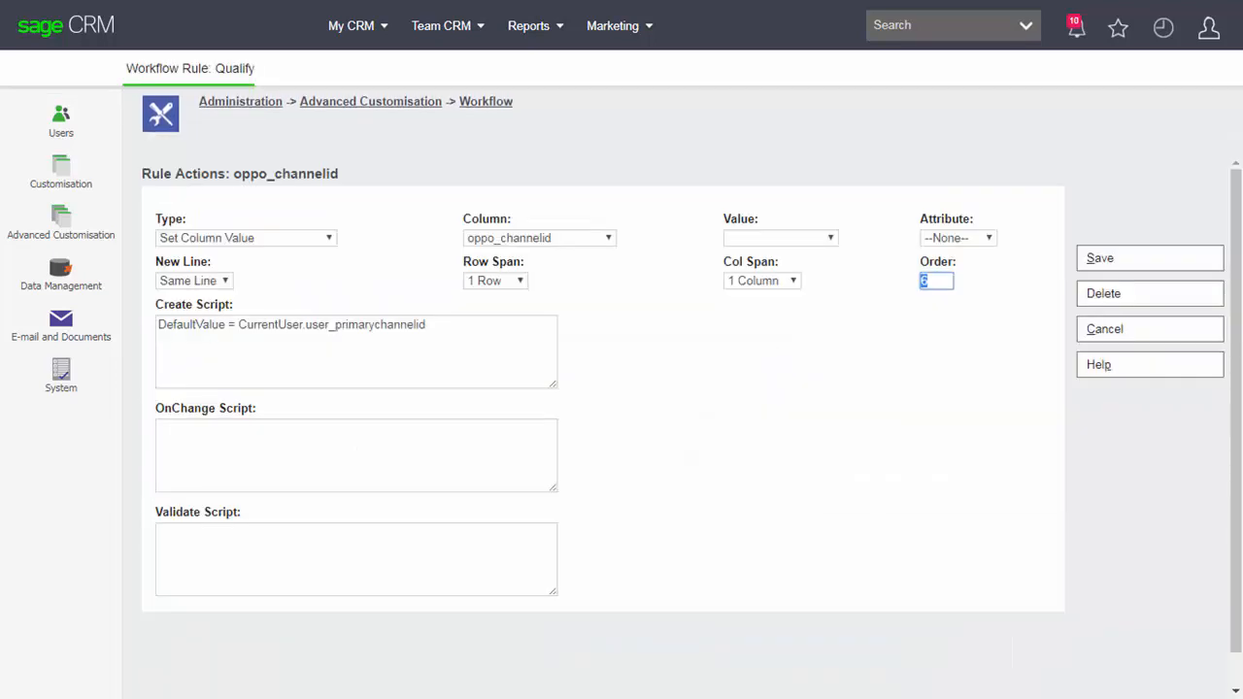
click(245, 237)
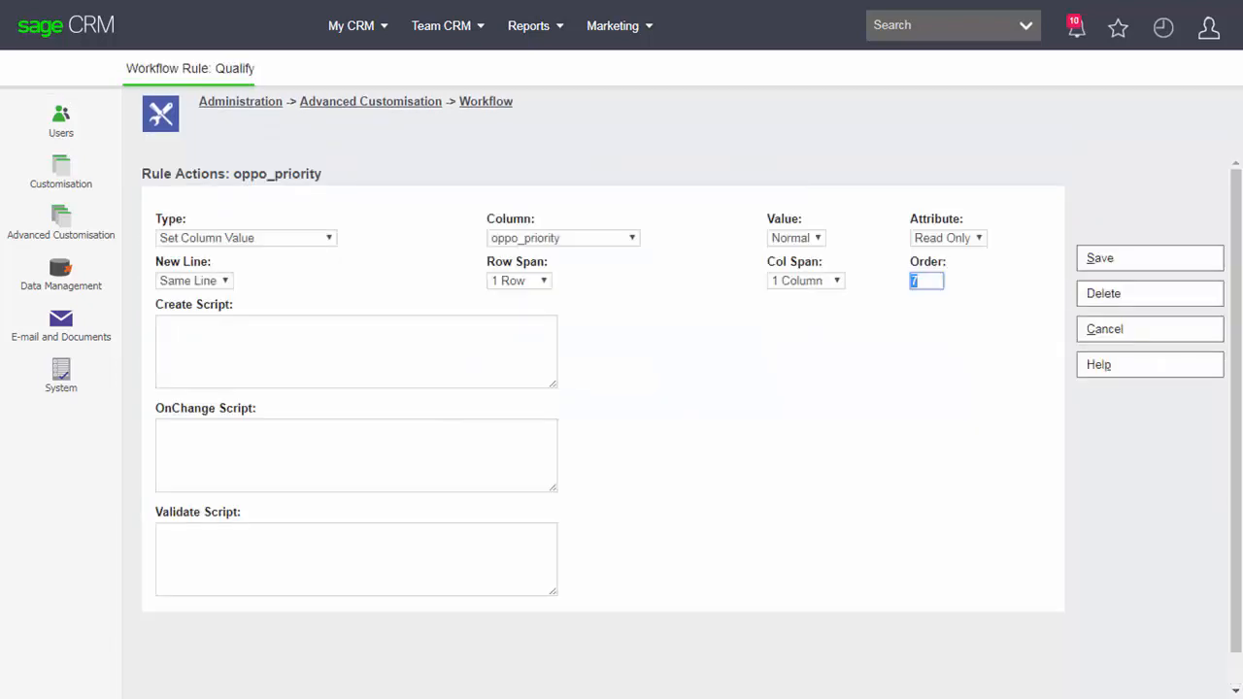
click(245, 238)
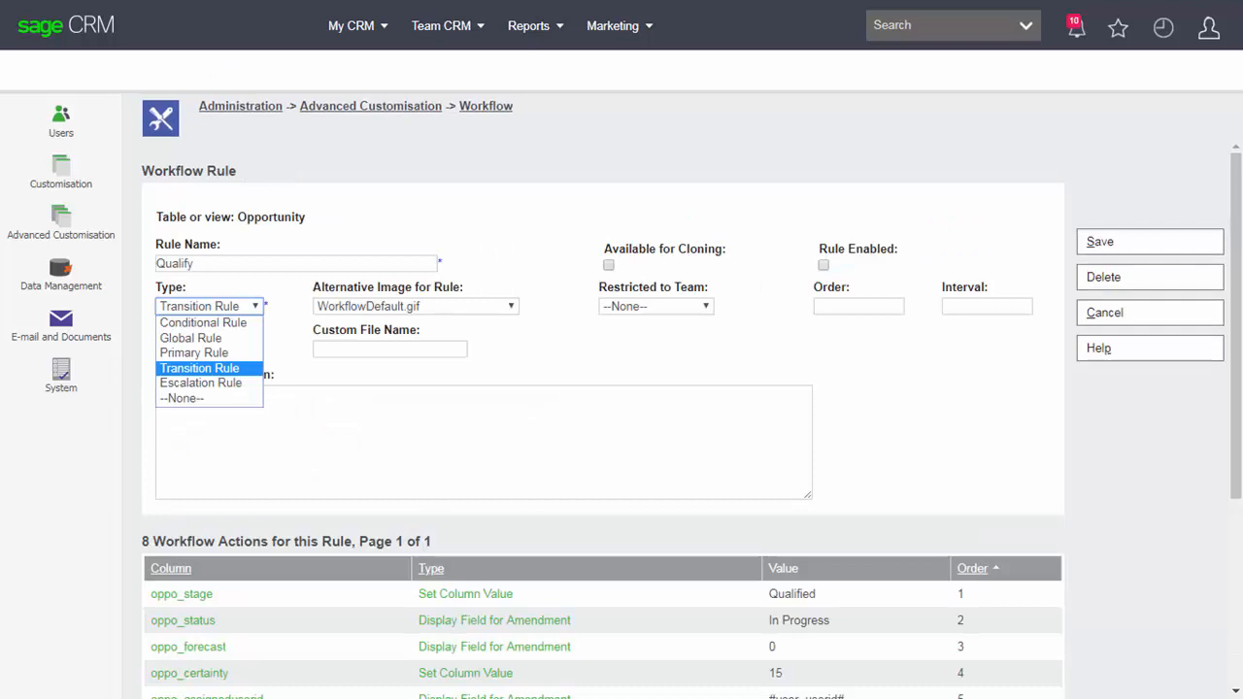
- Make Qualify a Transition Rule and enable the rule
key(Escape)
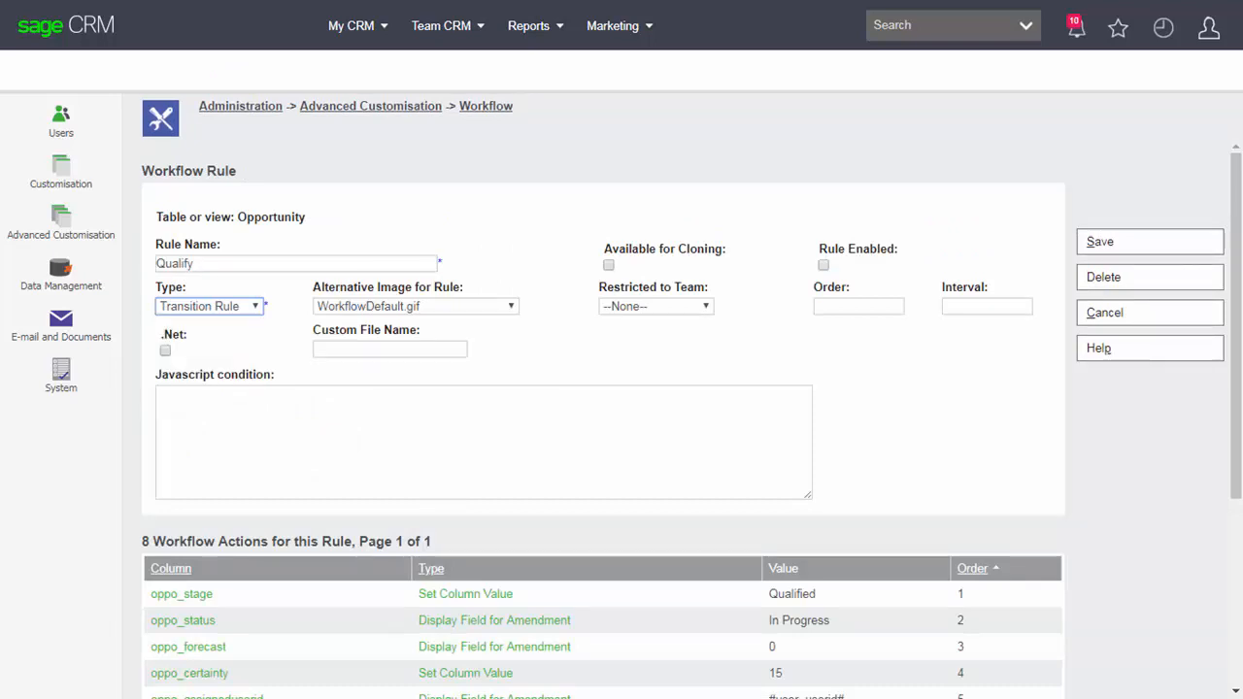
click(824, 265)
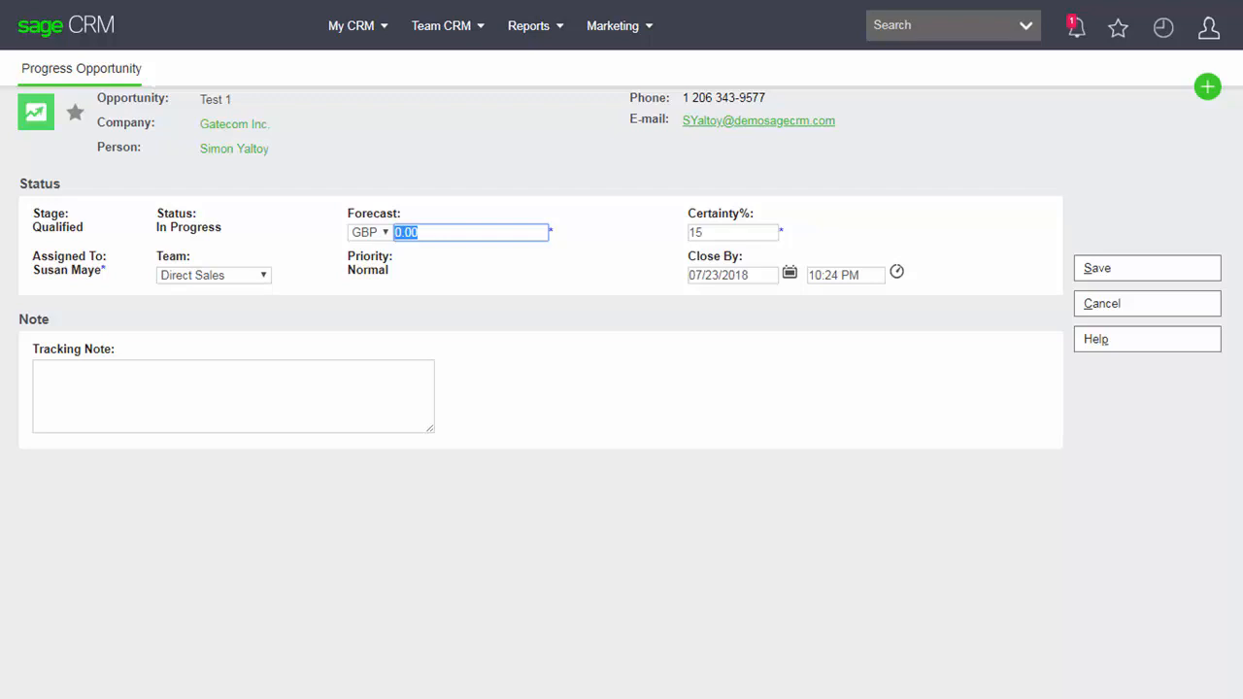
- Test the certainty limit while qualifying the Test 1 opportunity by entering a certainty of 40
key(Tab)
text(40)
key(Return)
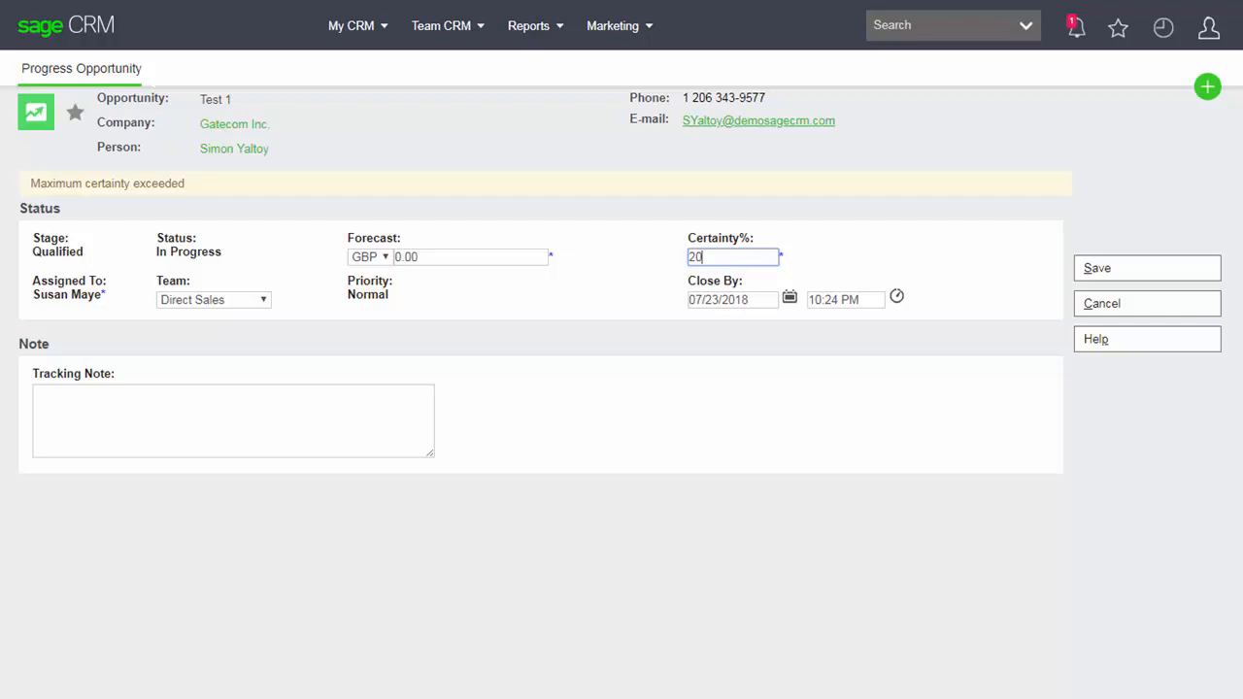
- Save the opportunity's progress with the tracking note "Test note" and view its tracking history
click(416, 440)
text(Test note)
key(alt+s)
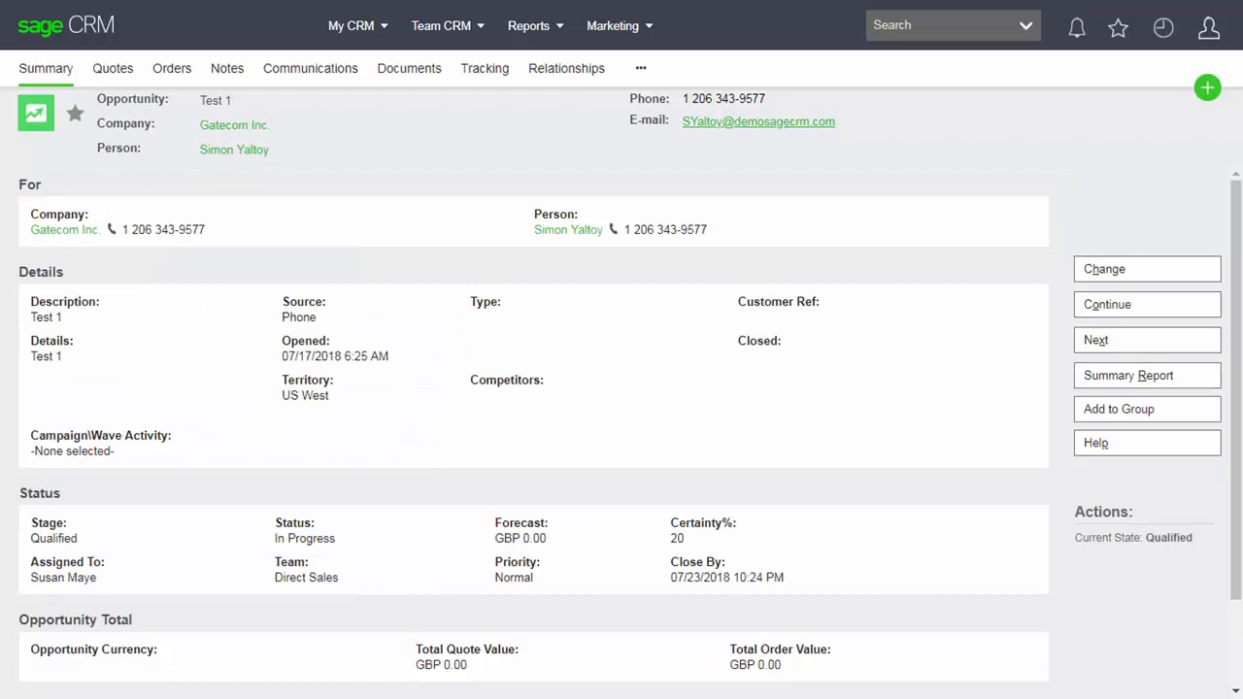
click(484, 69)
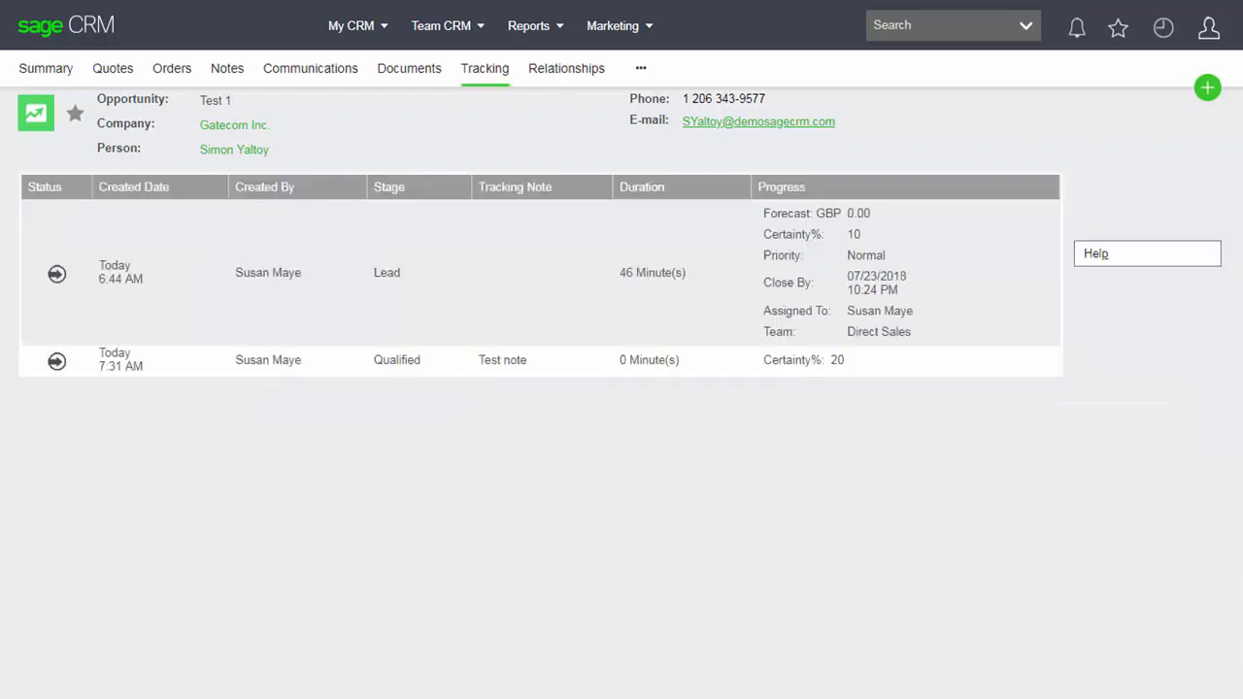